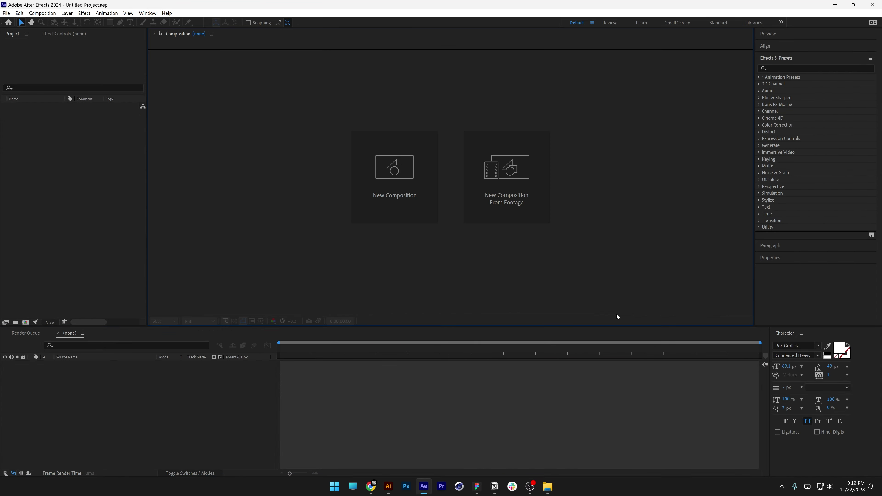
Step: Create a new 1920×1920 composition named TXT, 5 seconds at 29.97 fps
left_click(408, 209)
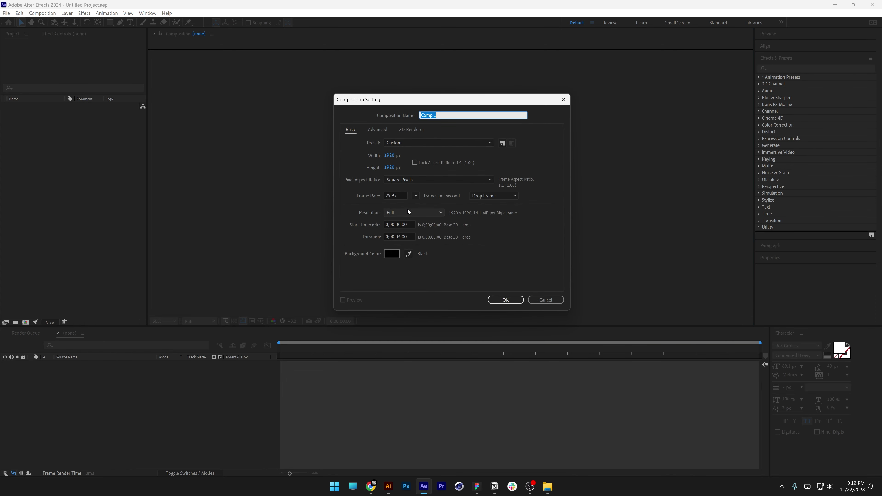
left_click(394, 159)
left_click(394, 165)
key("shift+Tab")
key("shift+Tab")
type("TXT")
left_click(405, 237)
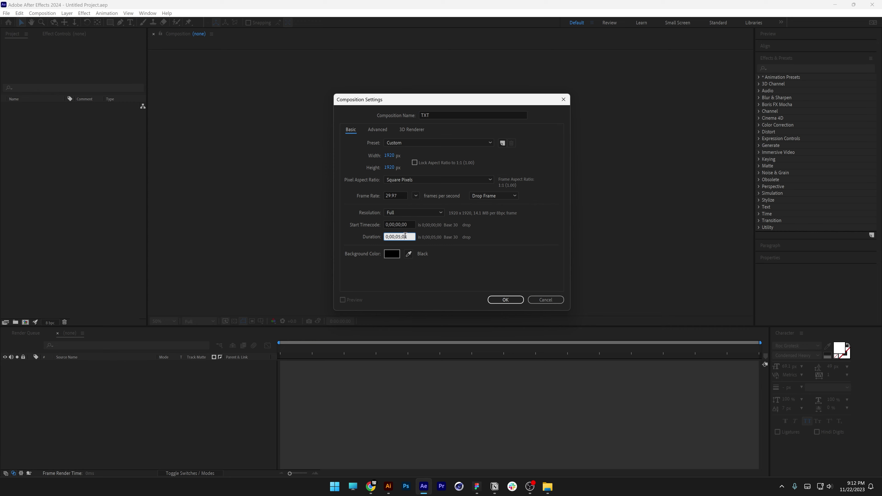
left_click(506, 300)
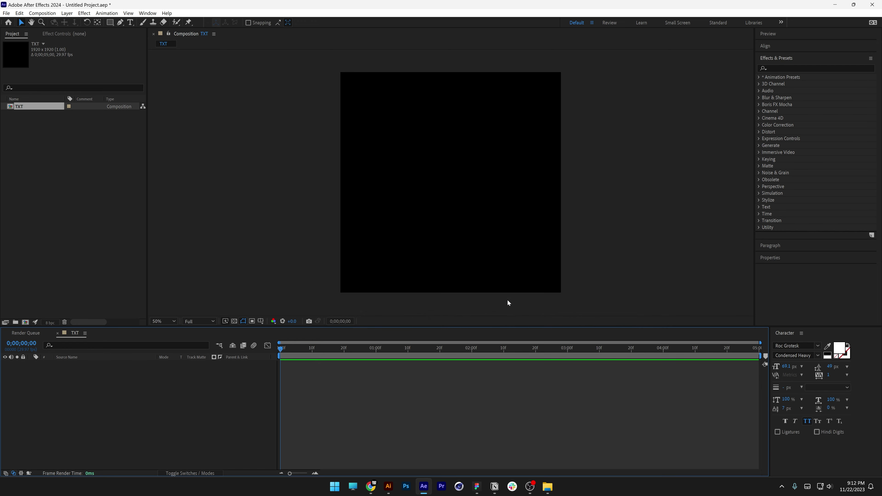
Step: Add a white text layer reading PANTER to the TXT composition
key("ctrl+t")
left_click(400, 174)
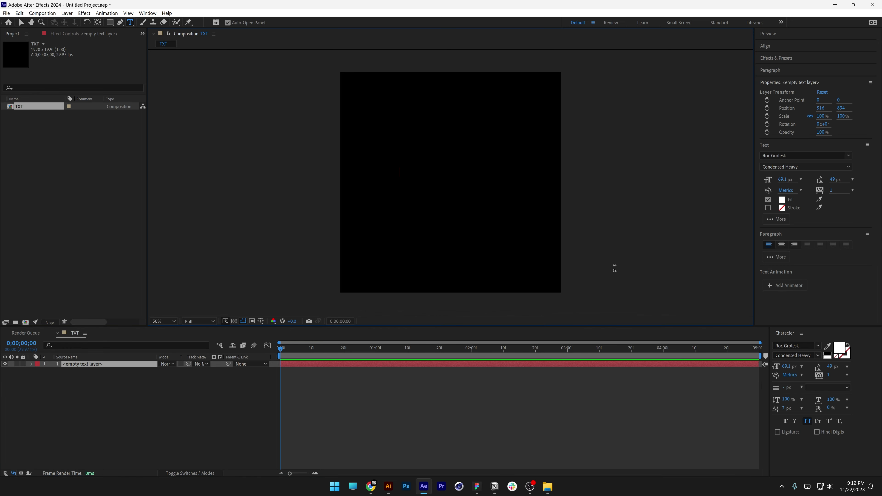
type("PANTER")
key("Escape")
key("v")
Step: Set the PANTER font to Roc Grotesk Condensed Heavy
left_click(799, 346)
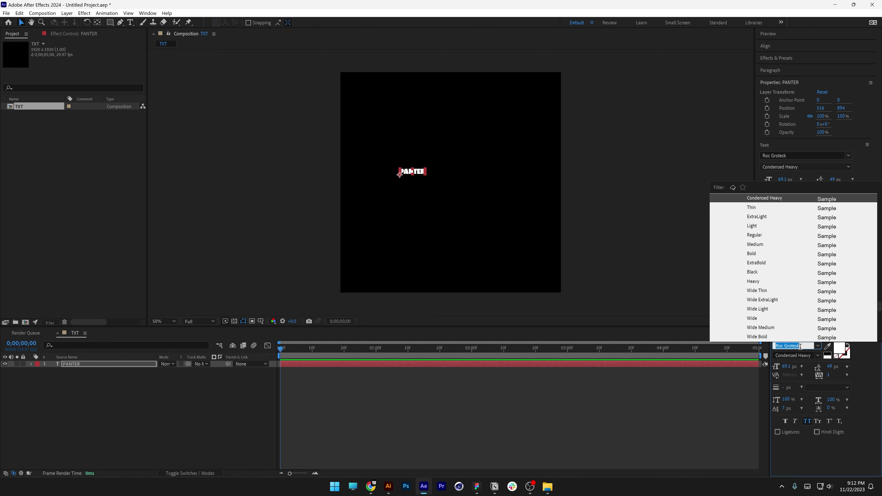
left_click(810, 355)
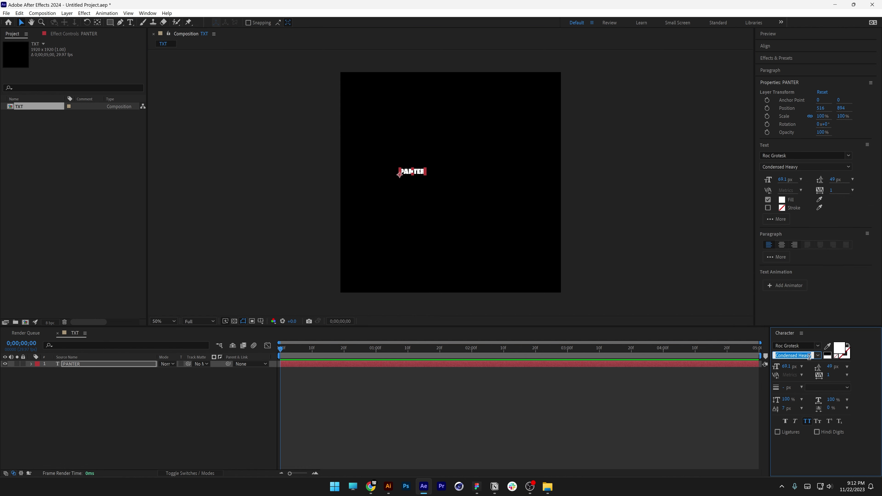
scroll(354, 170, "up", 2)
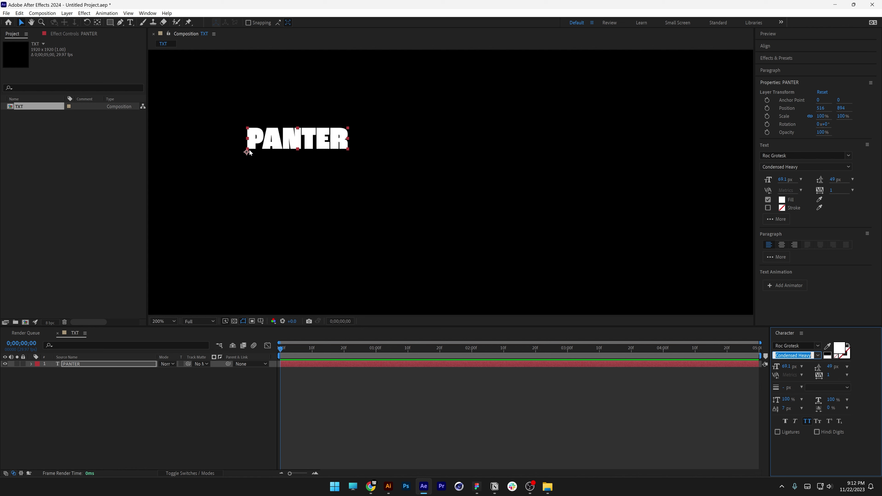
Step: Centre the text layer's anchor point on PANTER with Ctrl+Alt+Home
left_click(97, 23)
key("ctrl+alt+Home")
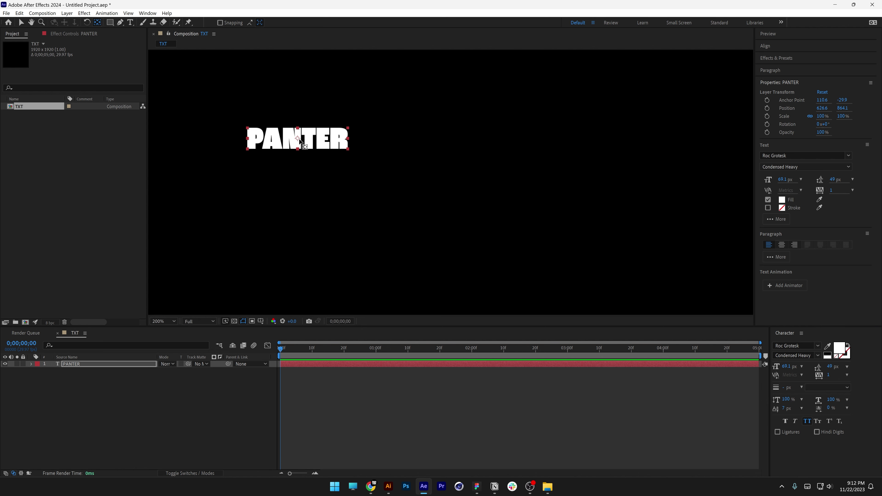
scroll(299, 141, "down", 2)
Step: Centre PANTER horizontally and vertically in the composition
left_click(768, 46)
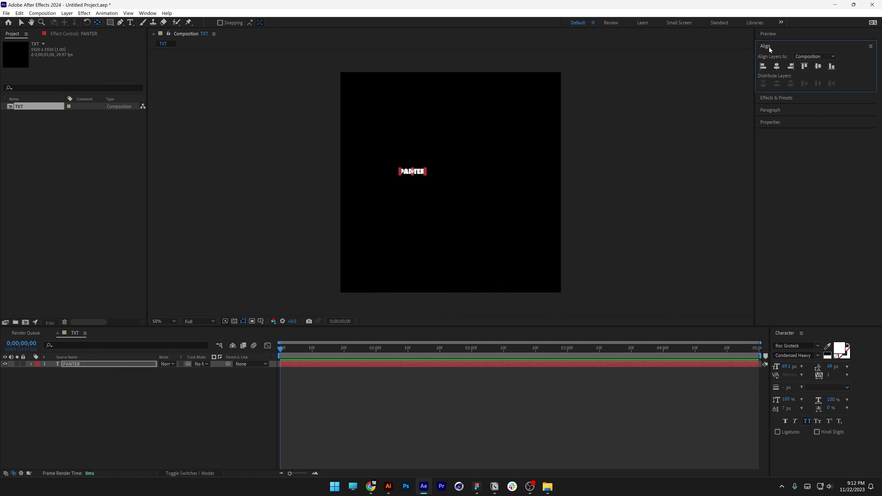
left_click(778, 67)
left_click(816, 67)
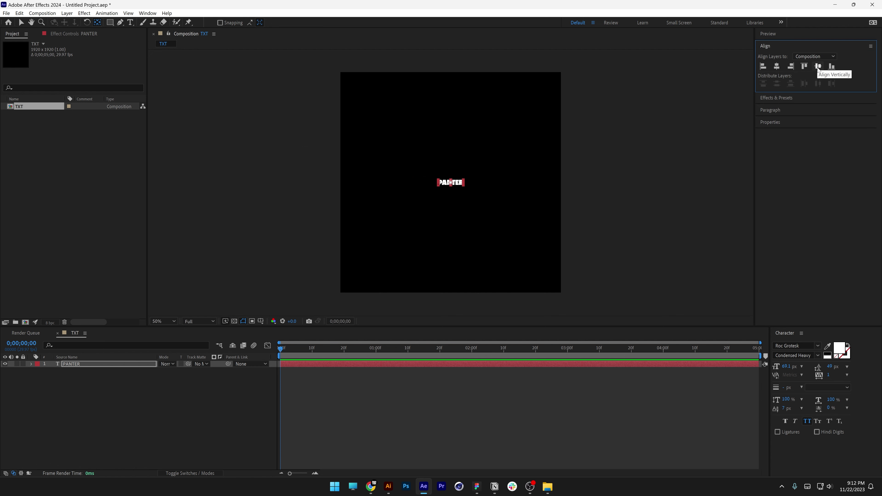
Step: Scale the PANTER text to 861% so it spans the frame width
key("s")
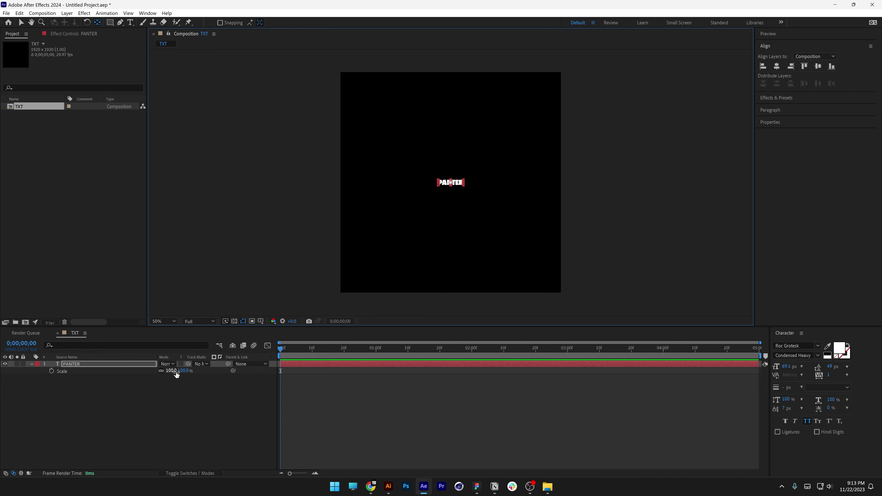
left_click_drag(176, 374, 495, 385)
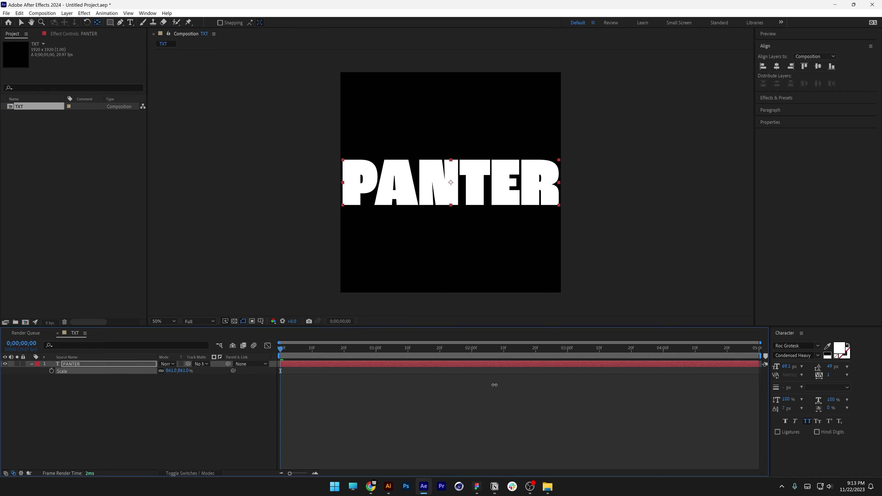
key("period")
key("period")
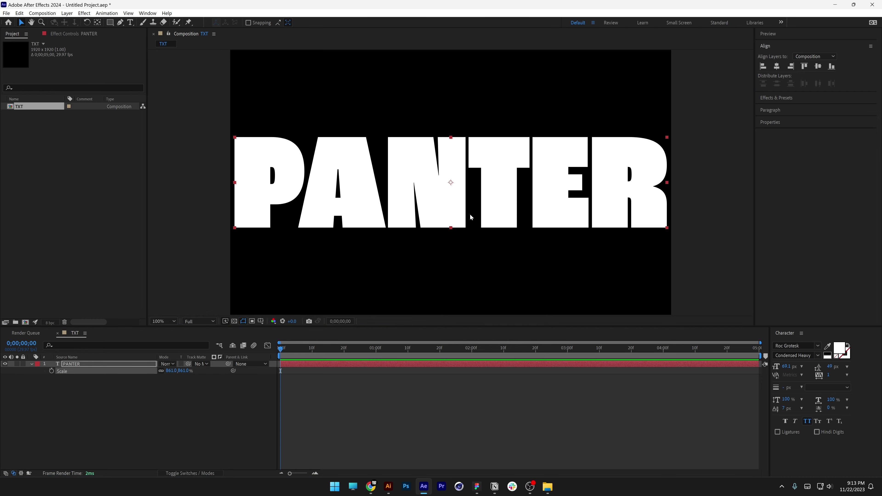
left_click(42, 13)
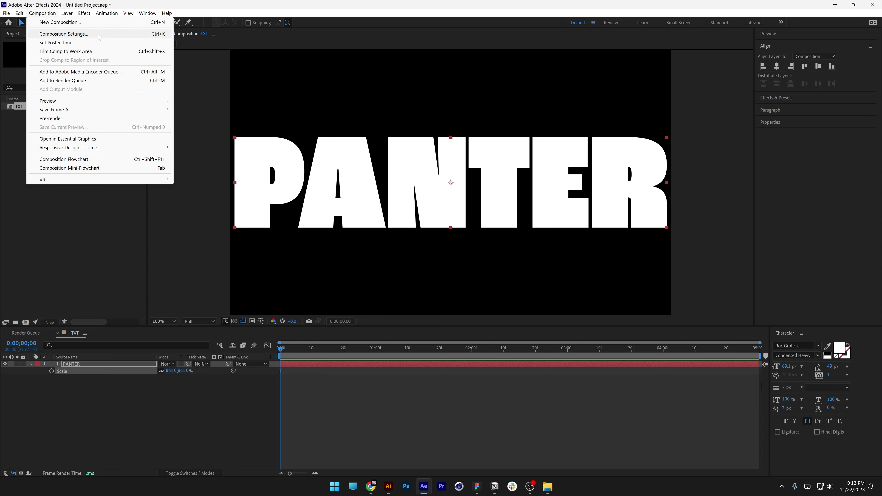
Step: Change the TXT composition size to 1920 × 410 px
left_click(64, 34)
left_click_drag(435, 101, 691, 85)
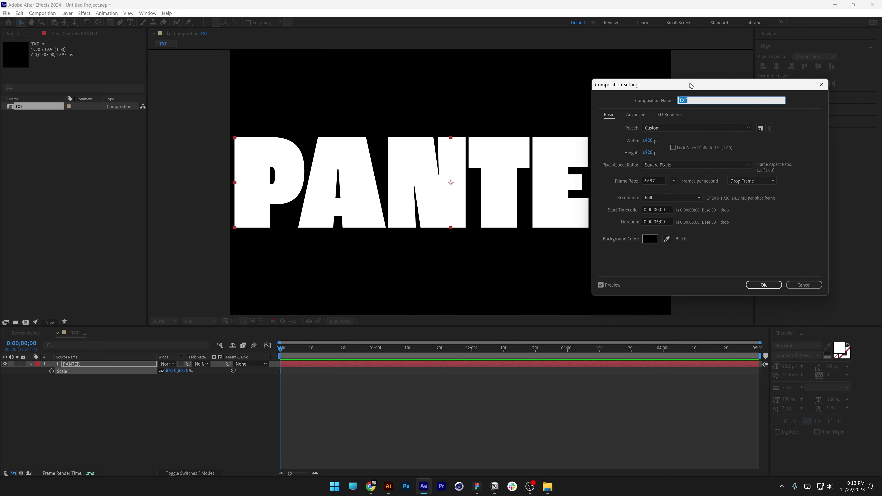
left_click_drag(653, 154, 416, 155)
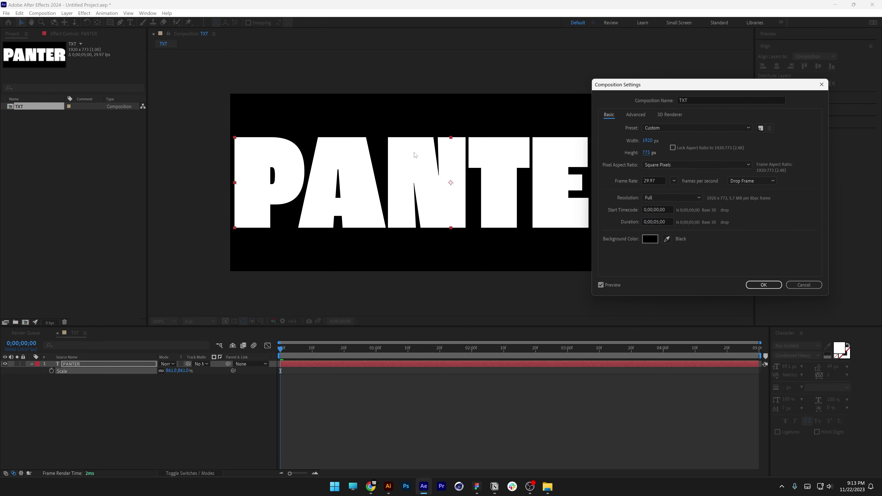
left_click_drag(647, 154, 541, 153)
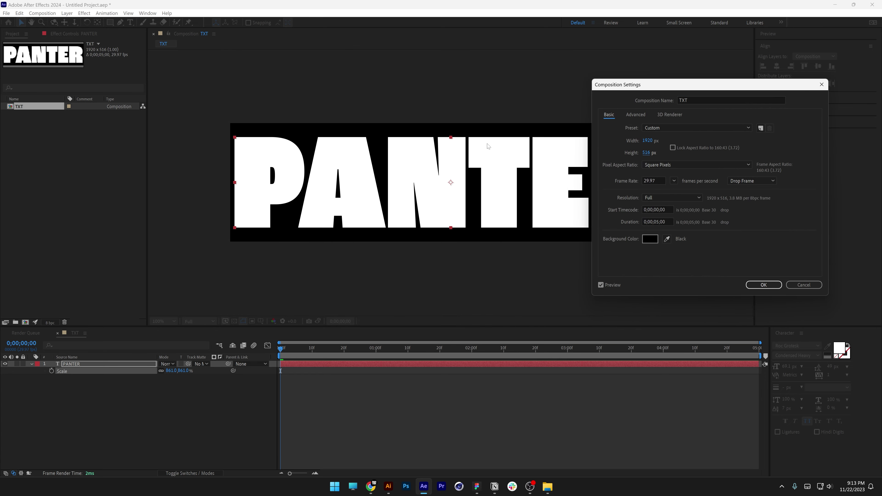
left_click_drag(647, 153, 643, 155)
left_click(751, 283)
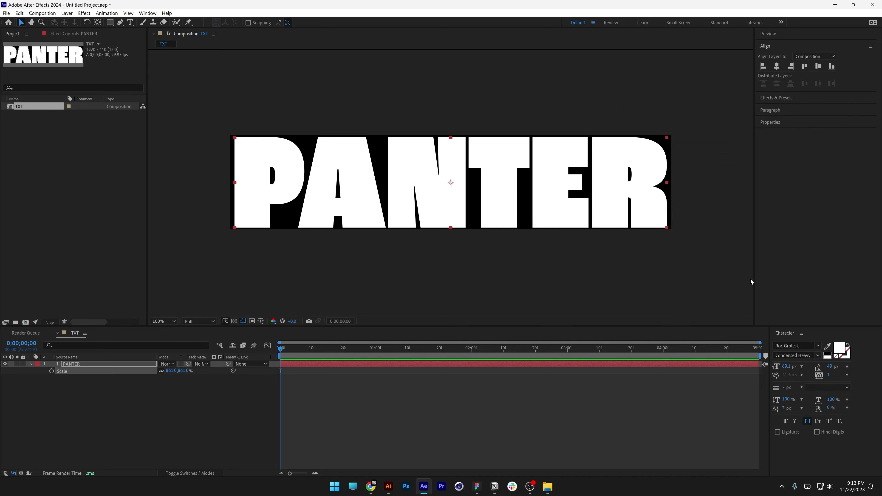
Step: Make a 1920×1920 composition named Square and nest the TXT composition in it
right_click(79, 162)
left_click(99, 166)
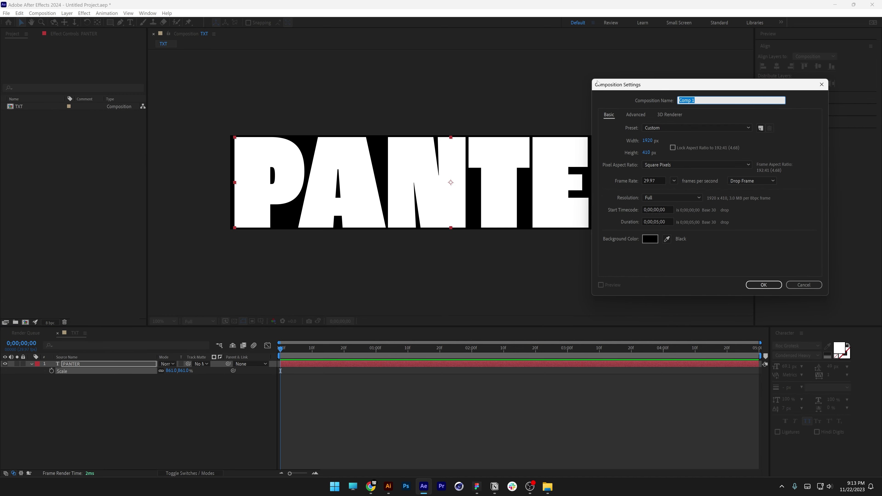
type("Square")
left_click(654, 154)
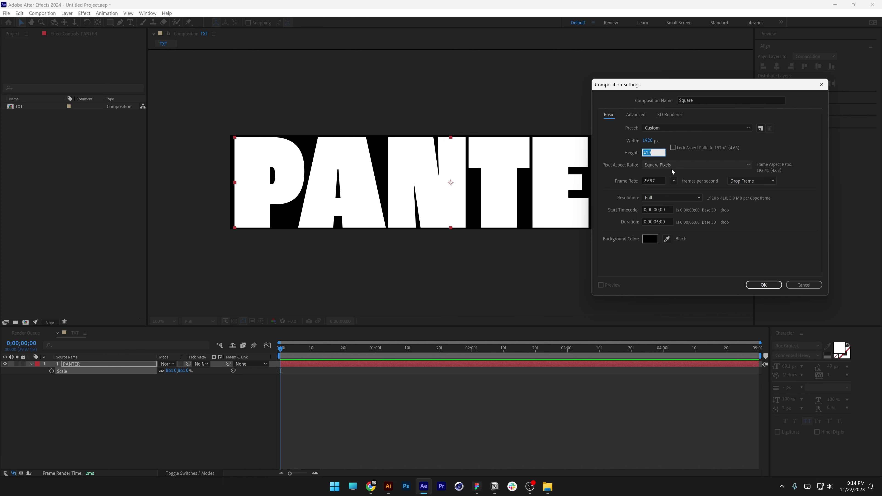
type("1920")
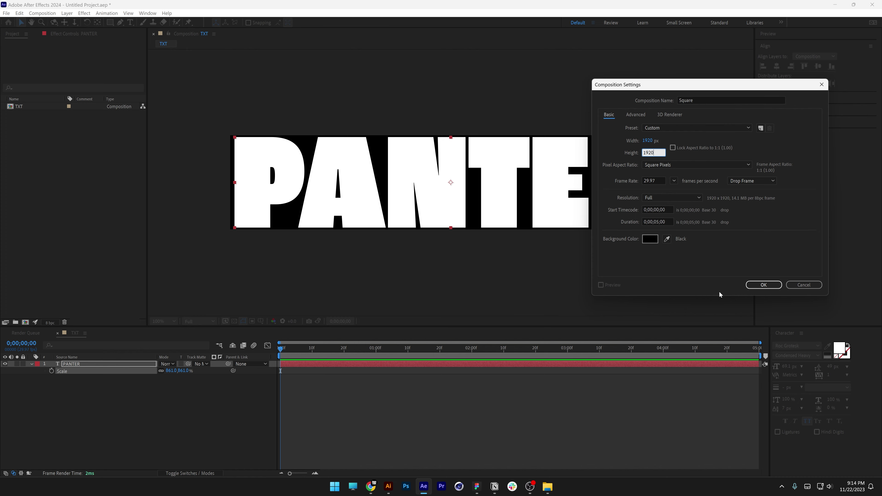
key("Return")
left_click_drag(16, 115, 135, 396)
scroll(400, 213, "down", 2)
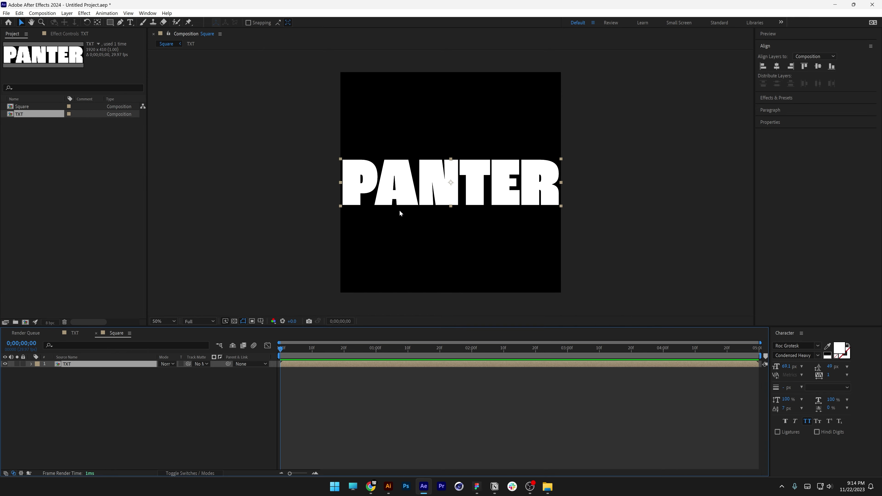
Step: Top-align the TXT layer and apply CC RepeTile with Expand Down 1580
left_click(804, 66)
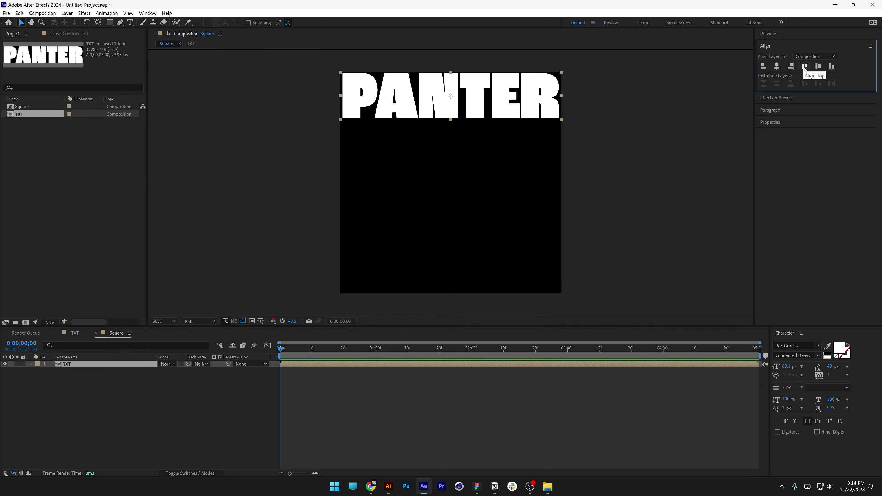
left_click(790, 100)
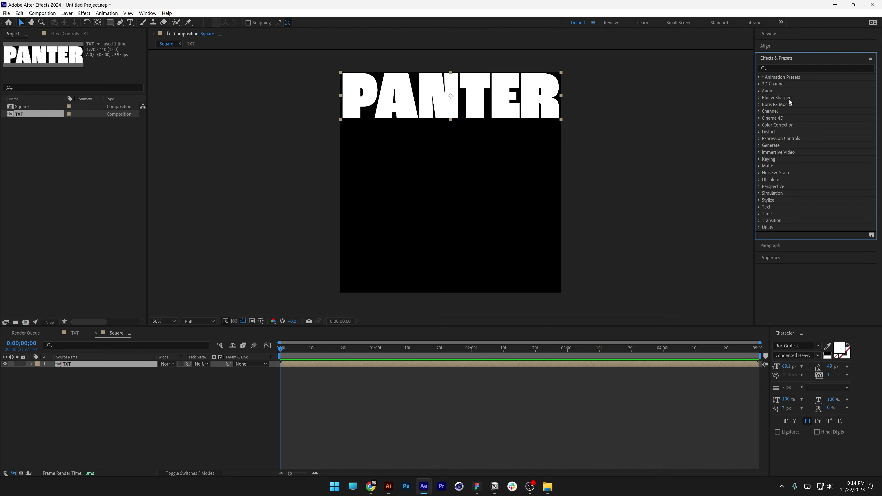
left_click(786, 69)
type("re")
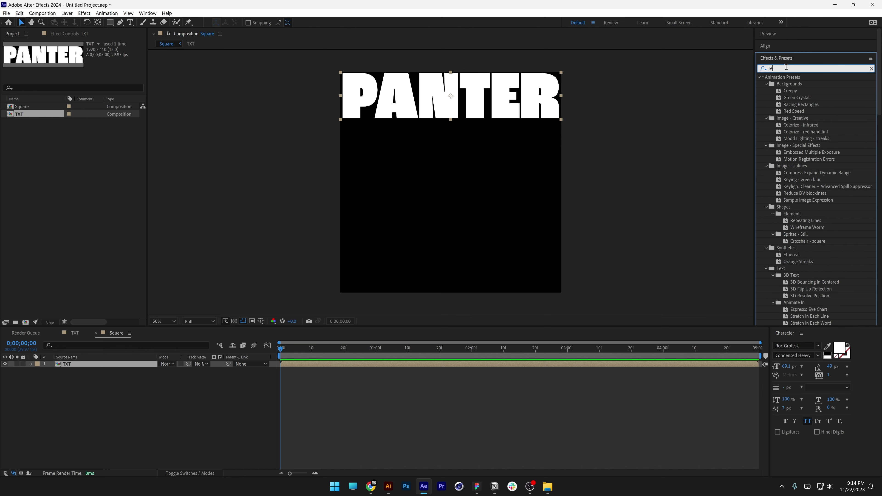
type("pet")
left_click_drag(788, 84, 71, 365)
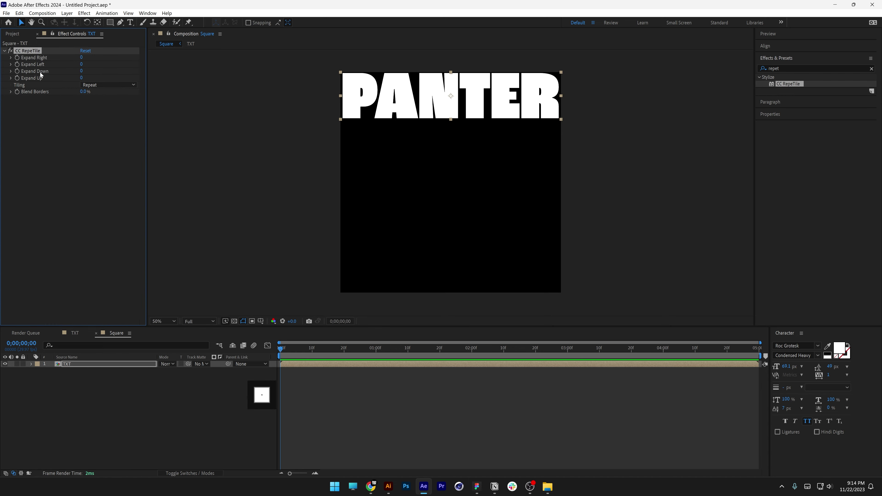
left_click_drag(82, 70, 706, 81)
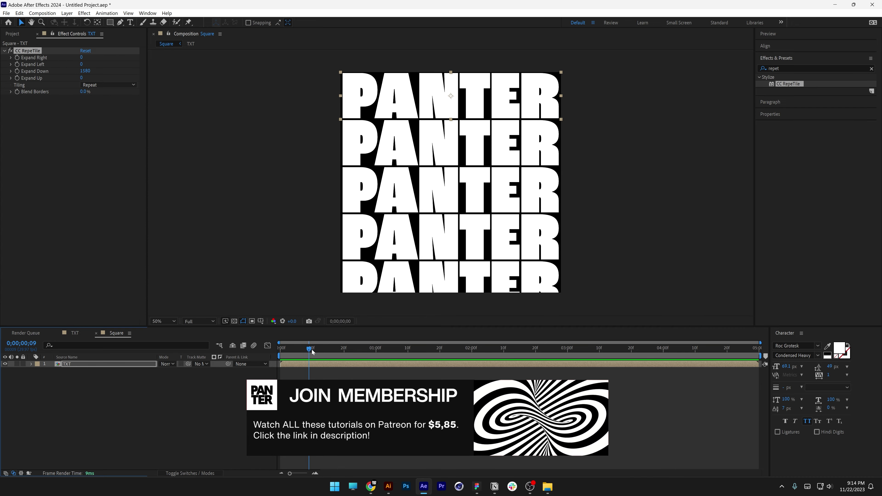
Step: Expand the TXT layer's Transform properties, keeping its position at 960, 205
left_click(32, 364)
left_click(38, 378)
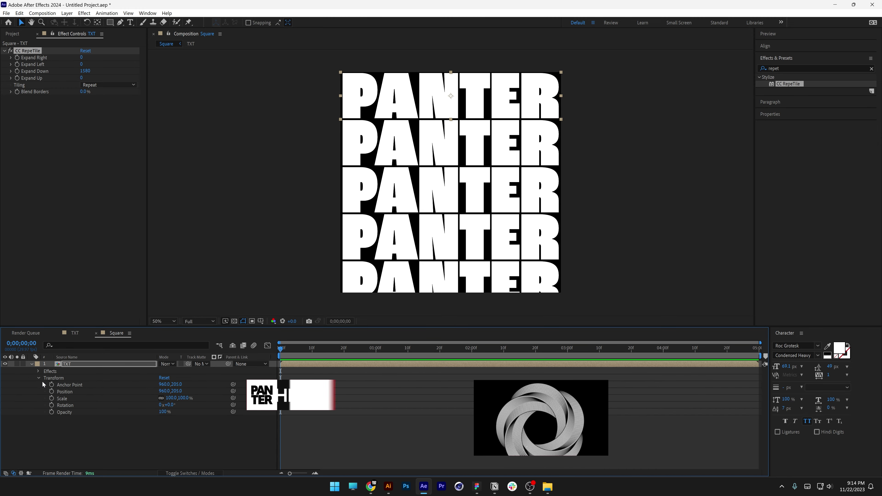
left_click(68, 392)
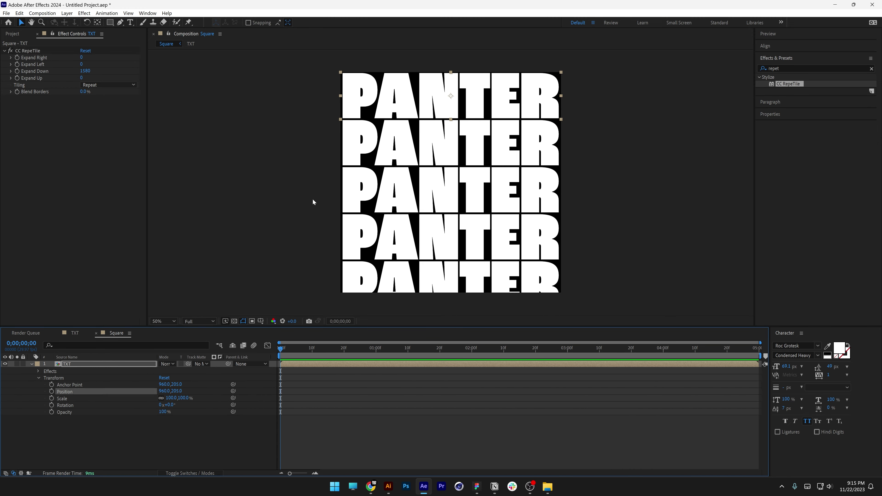
left_click_drag(164, 391, 65, 388)
key("ctrl+z")
key("period")
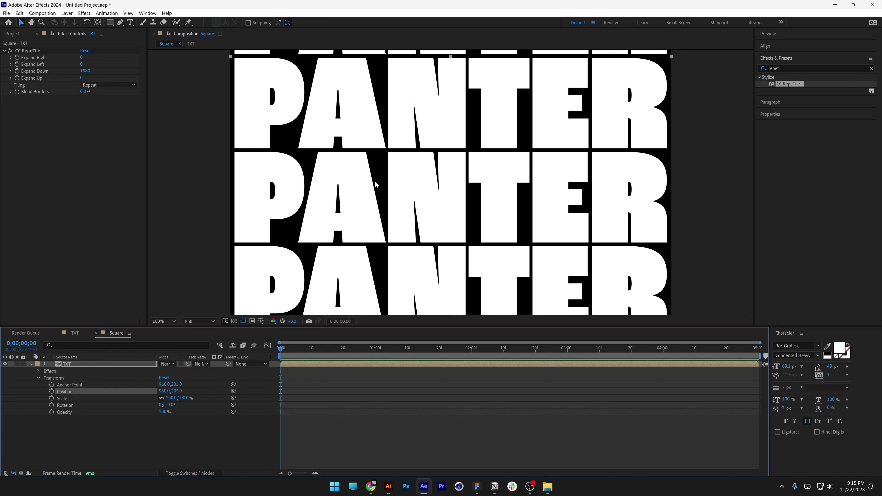
Step: Show rulers and place a vertical guide at the edge of the PANTER text
key("ctrl+r")
key("period")
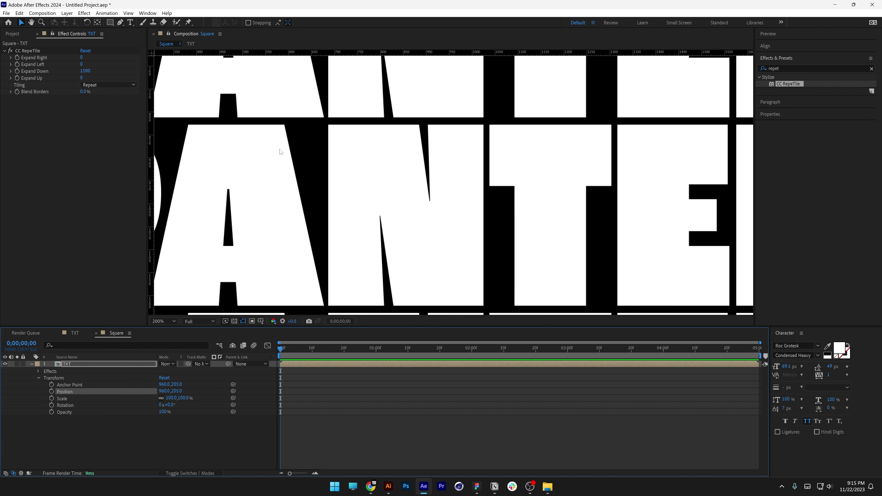
left_click_drag(244, 150, 406, 205)
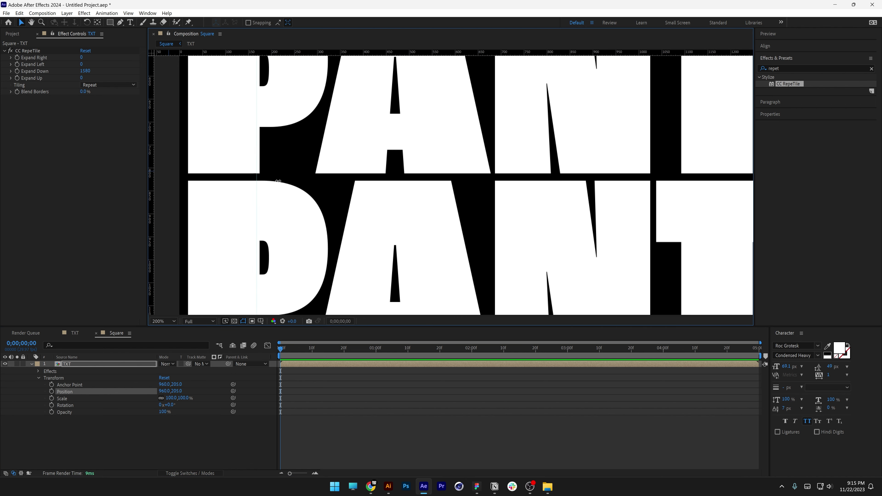
left_click_drag(278, 181, 315, 184)
key("comma")
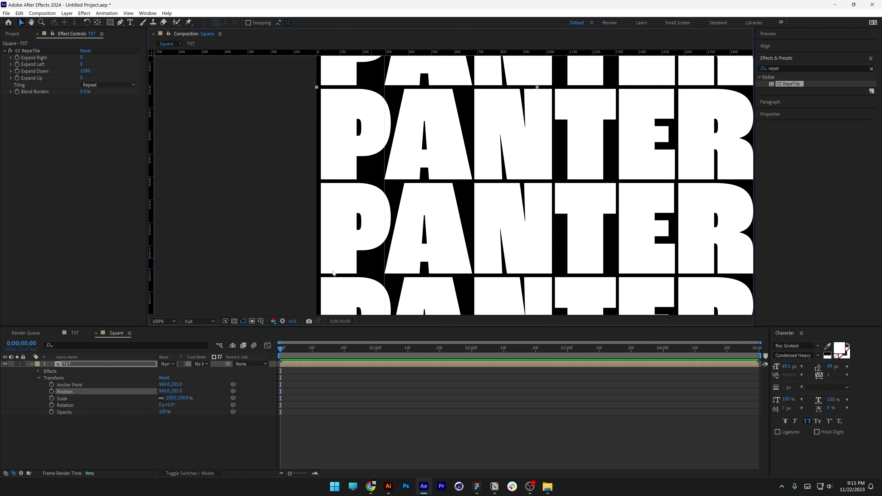
Step: Keyframe TXT's Position at frame 0, then slide the text left at 0;00;00;20
left_click(51, 392)
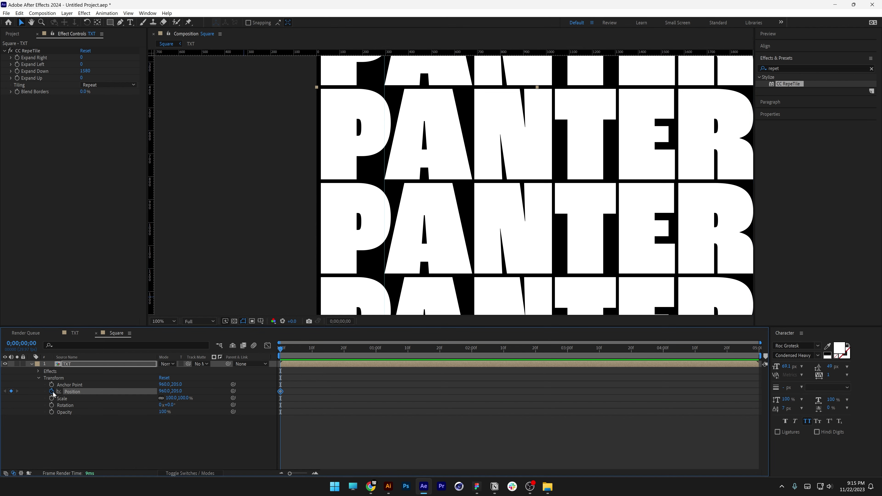
left_click_drag(347, 353, 345, 353)
left_click_drag(180, 394, 140, 305)
left_click_drag(169, 364, 65, 145)
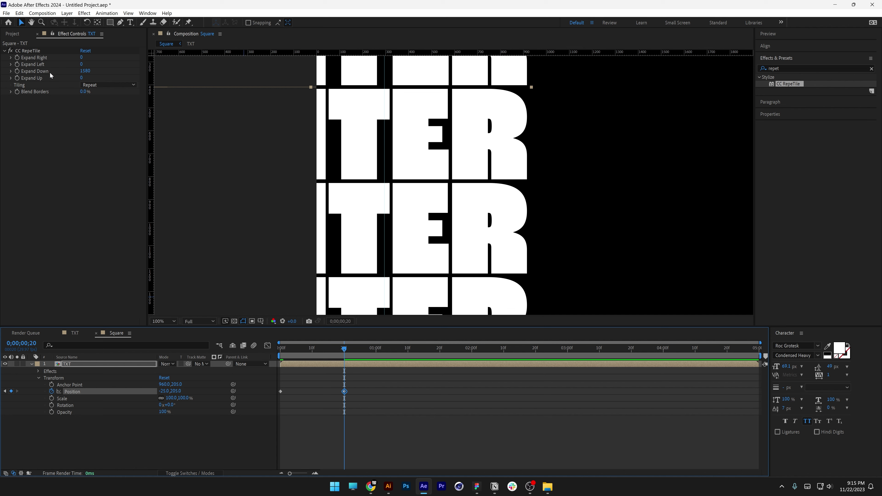
Step: Extend CC RepeTile Expand Right to 1047 and set the frame-20 Position to -960, 205
left_click_drag(81, 57, 473, 60)
left_click_drag(162, 391, 56, 393)
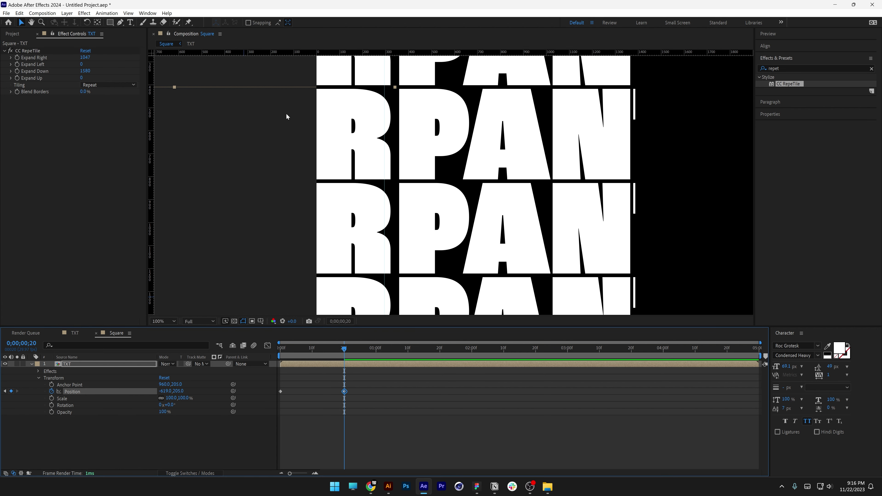
key("period")
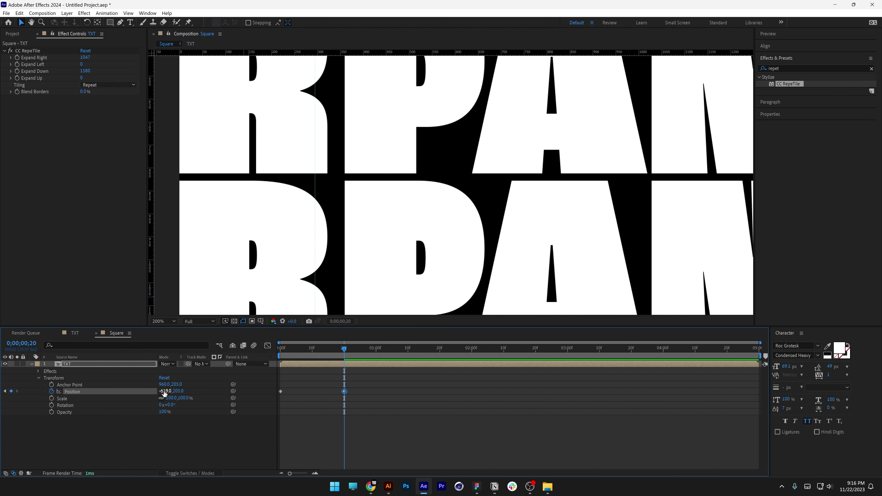
left_click_drag(171, 392, 20, 384)
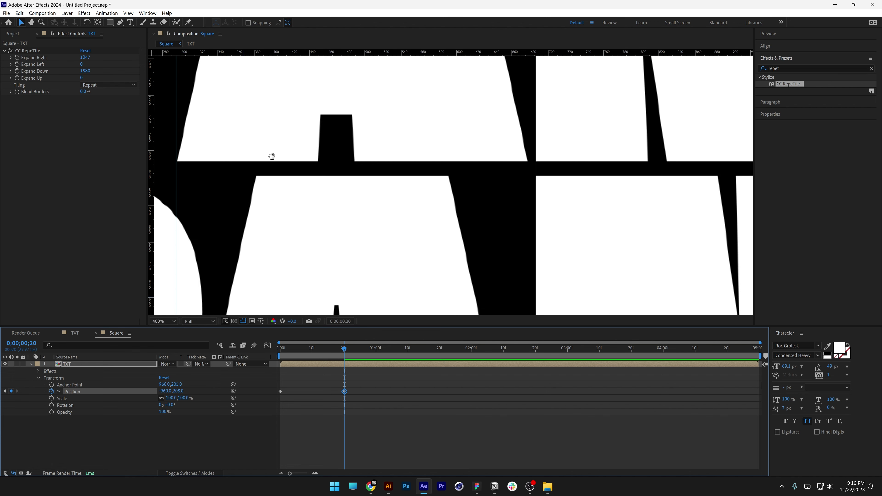
left_click_drag(271, 158, 380, 158)
key("comma")
Step: Raise CC RepeTile Expand Right to 1935 so PANTER rows span the full width
left_click_drag(392, 213, 348, 217)
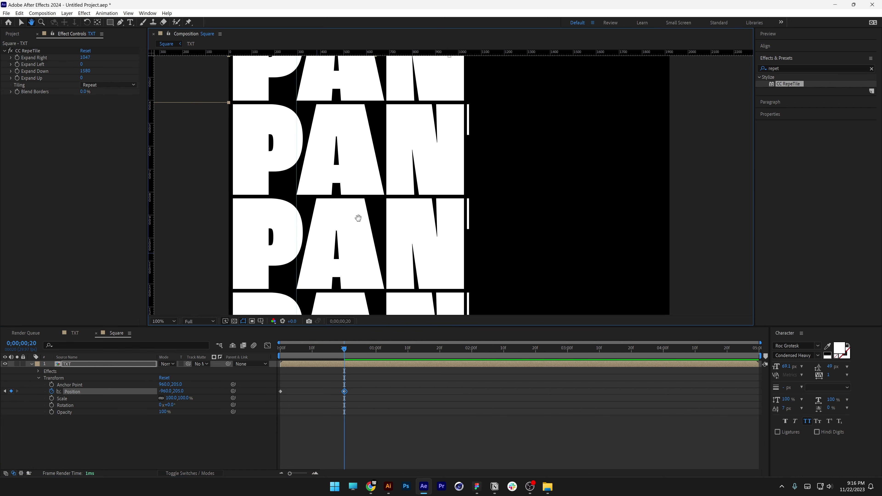
key("v")
left_click_drag(81, 58, 467, 82)
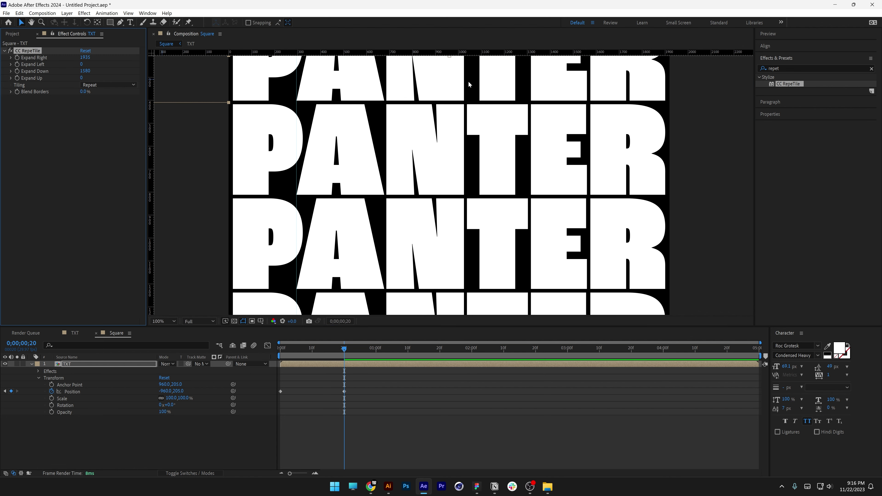
Step: Trim the TXT layer's out point to about 1 second and collapse its properties
left_click_drag(391, 376, 285, 402)
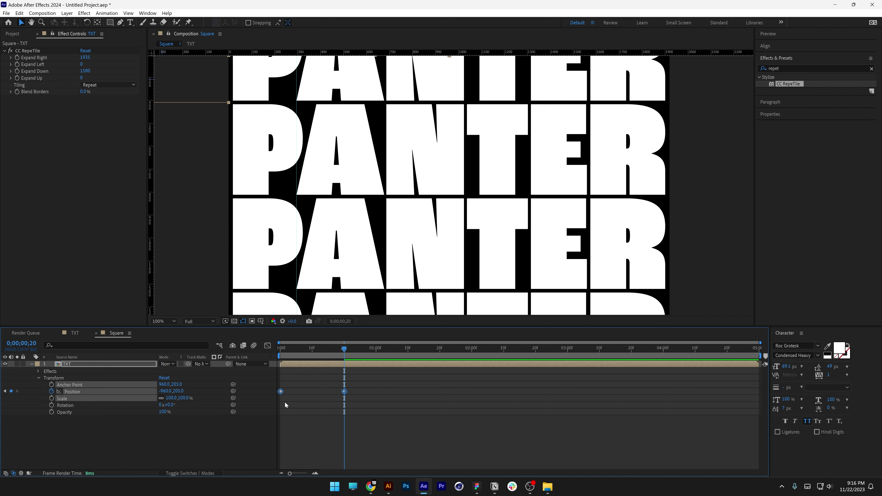
left_click(328, 413)
left_click_drag(758, 365, 376, 367)
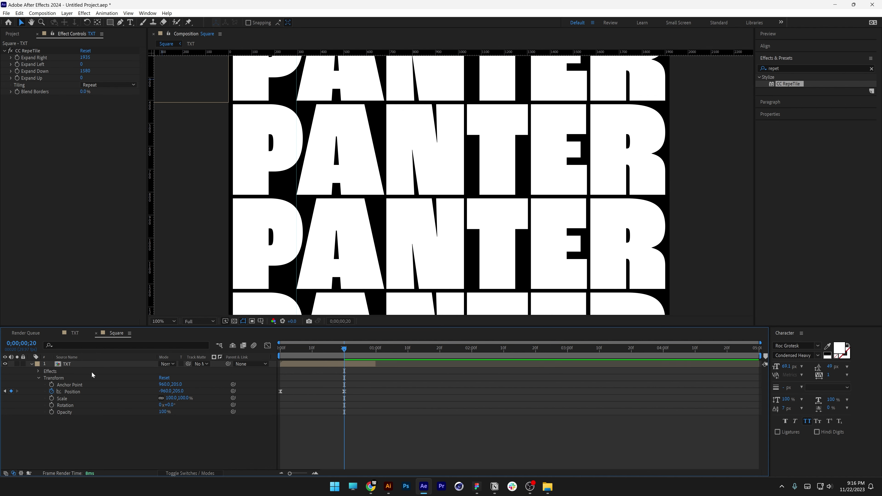
left_click(31, 364)
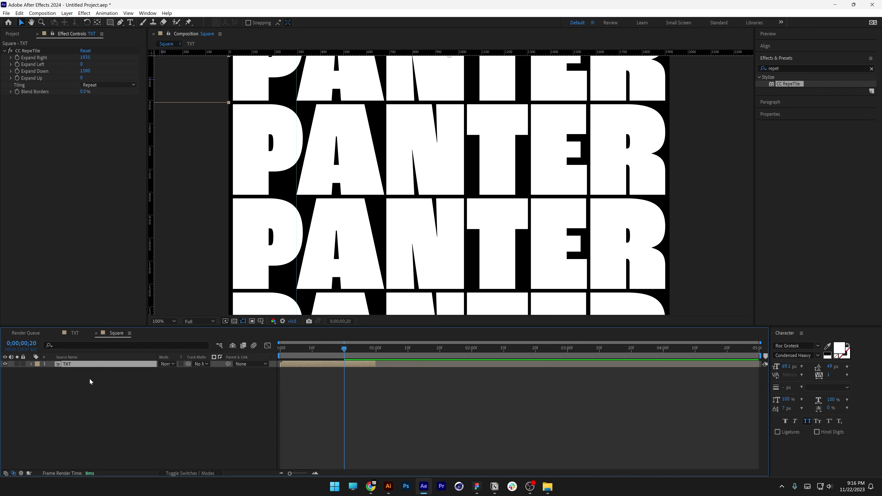
Step: Duplicate TXT, shift the copy to start at 1 s, and reset its Position keyframes there
key("ctrl+d")
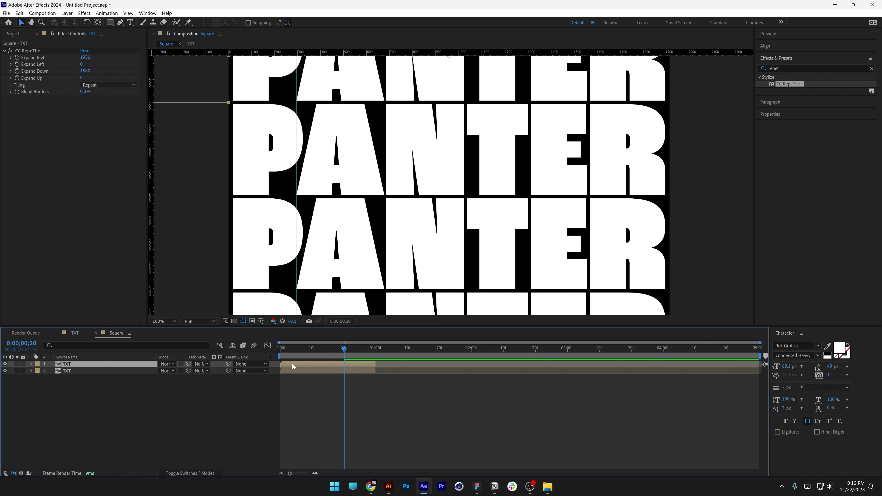
left_click_drag(292, 364, 389, 366)
key("u")
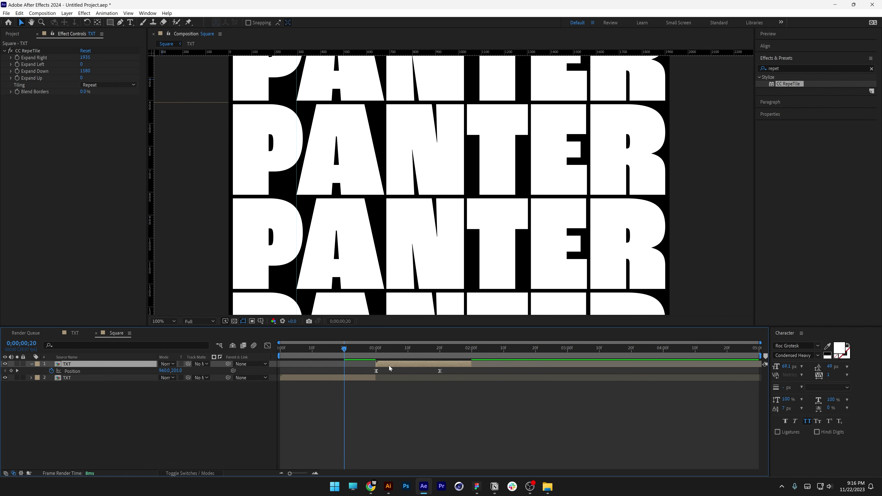
left_click(52, 371)
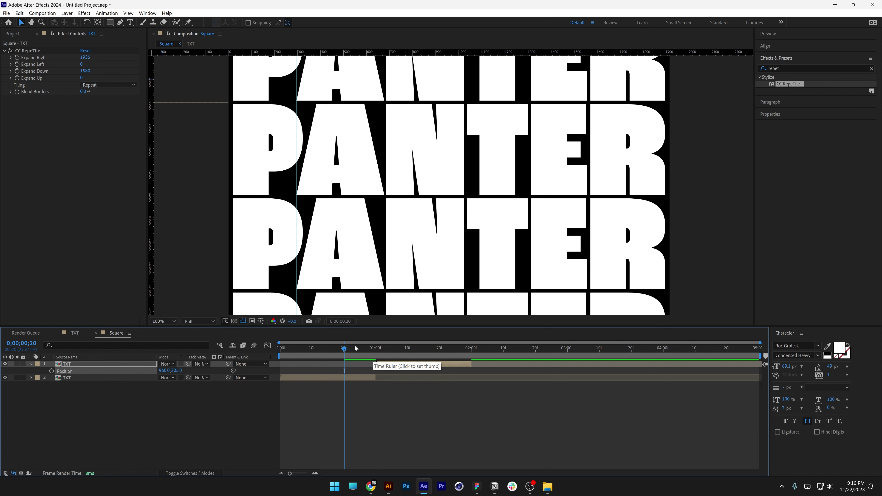
left_click(374, 350)
left_click_drag(374, 352, 376, 350)
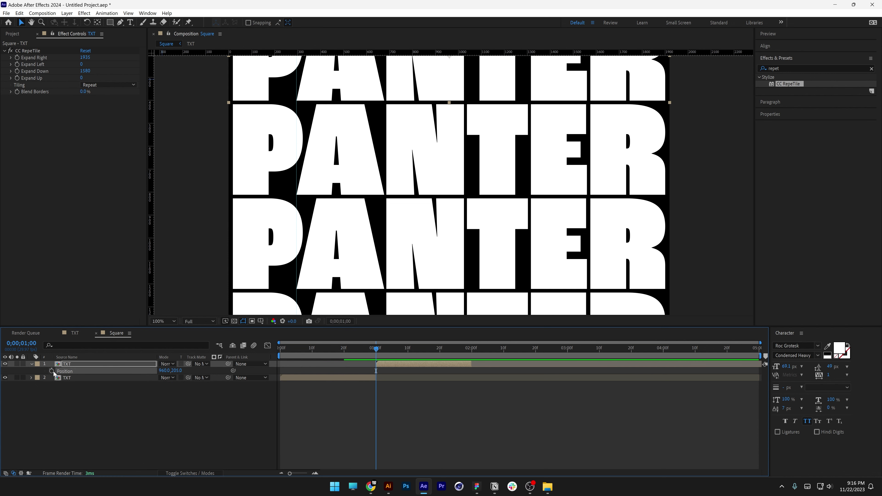
Step: Place a horizontal guide between two PANTER rows and move the time to 0;00;01;20
key("comma")
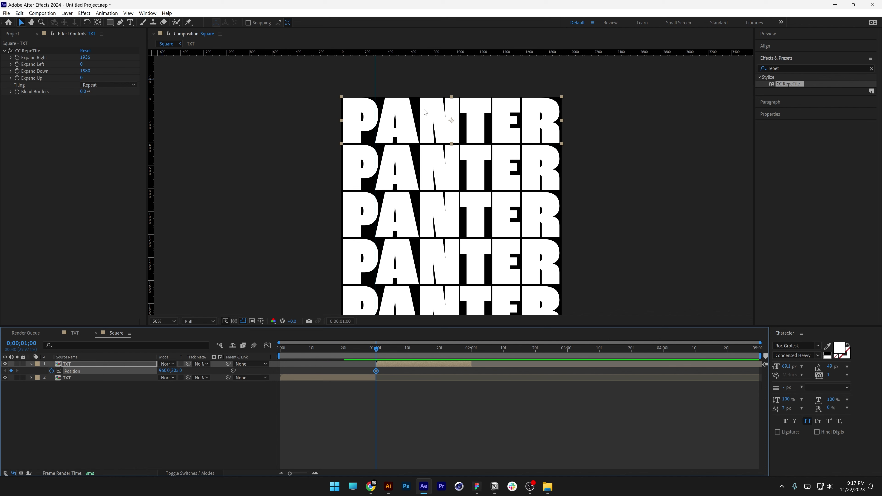
key("period")
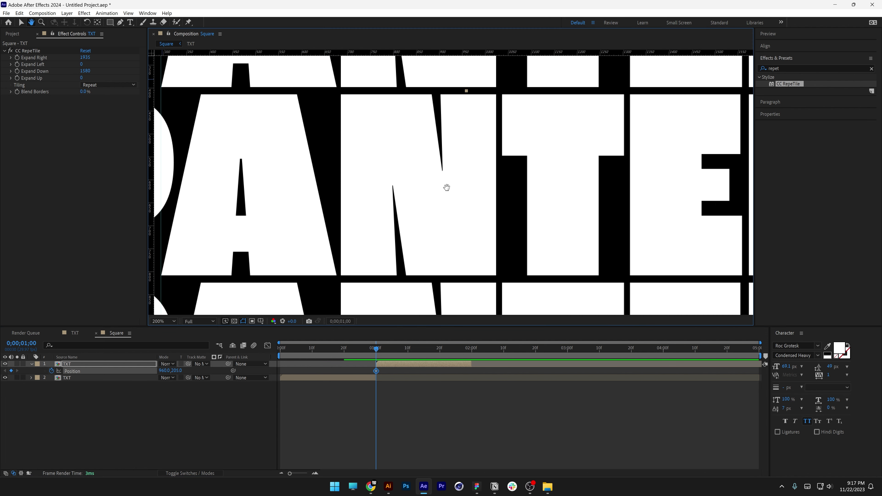
key("period")
left_click_drag(338, 62, 355, 171)
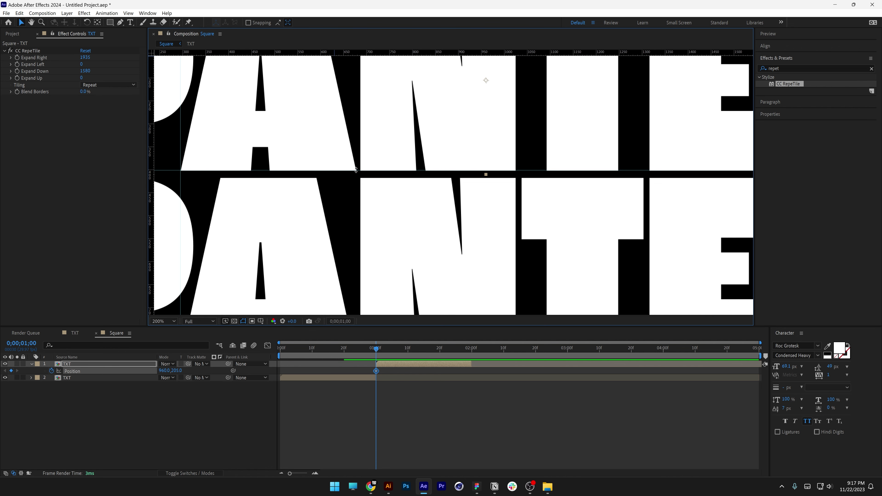
key("comma")
key("comma")
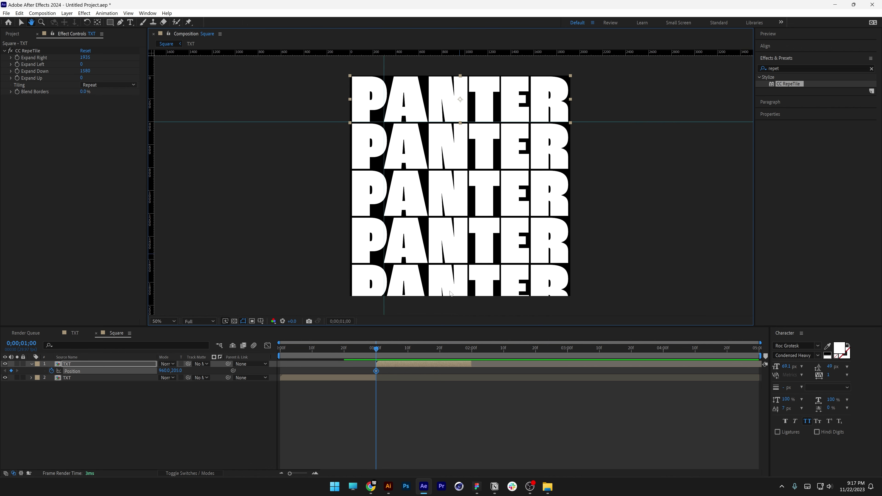
left_click_drag(373, 351, 441, 349)
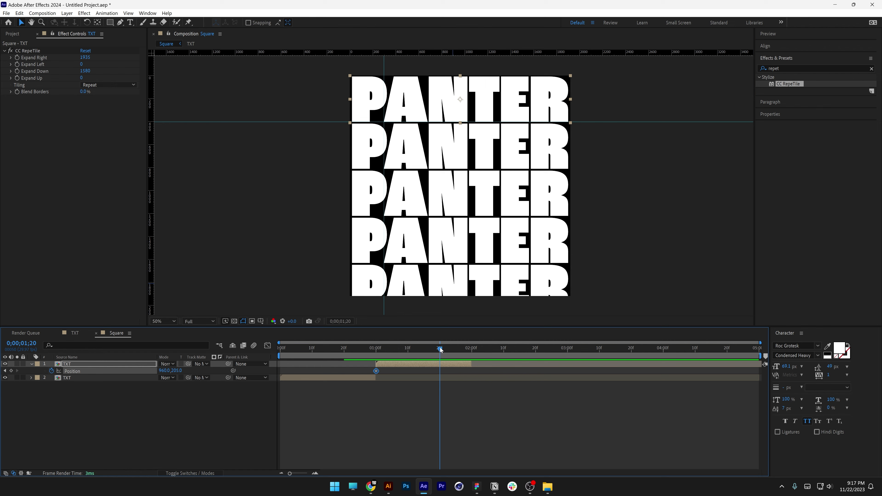
Step: Keyframe the copy sliding up to Y -1436 at 1;20 and raise Expand Down to 3191
left_click_drag(180, 371, 17, 370)
left_click_drag(87, 75, 120, 74)
scroll(457, 138, "up", 2)
scroll(368, 126, "up", 2)
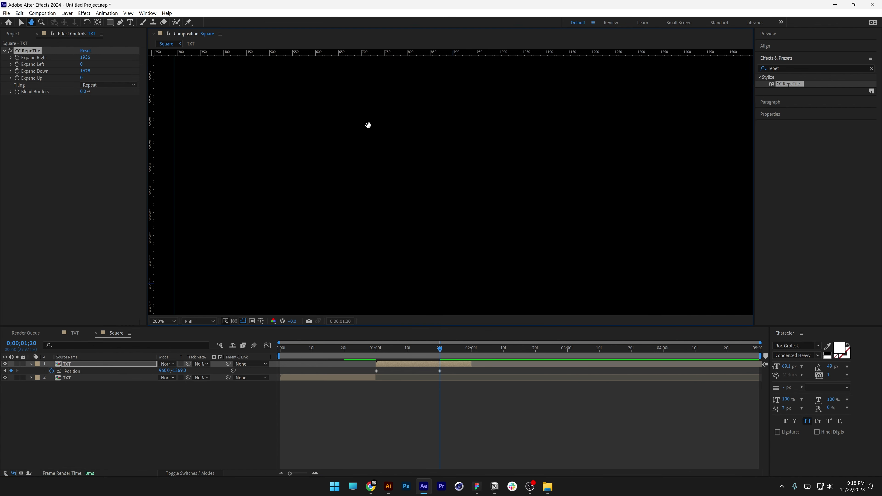
left_click_drag(177, 371, 121, 363)
scroll(439, 232, "down", 4)
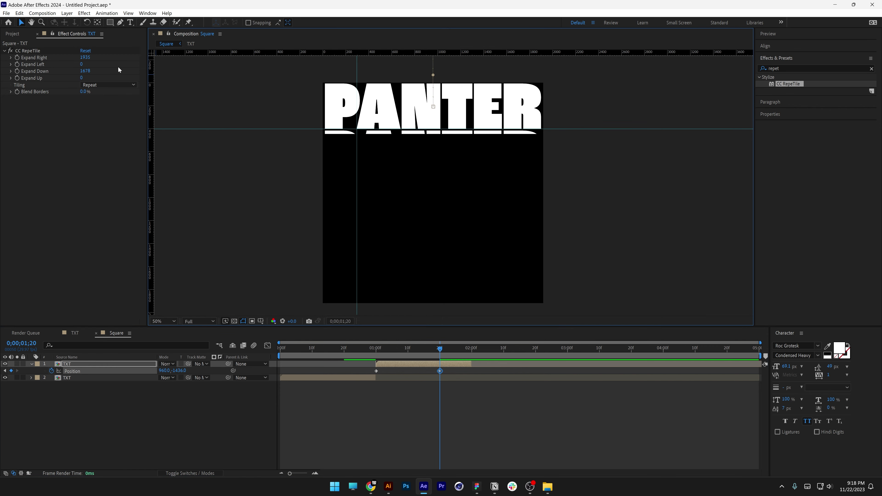
left_click_drag(86, 70, 692, 71)
left_click_drag(471, 418, 367, 362)
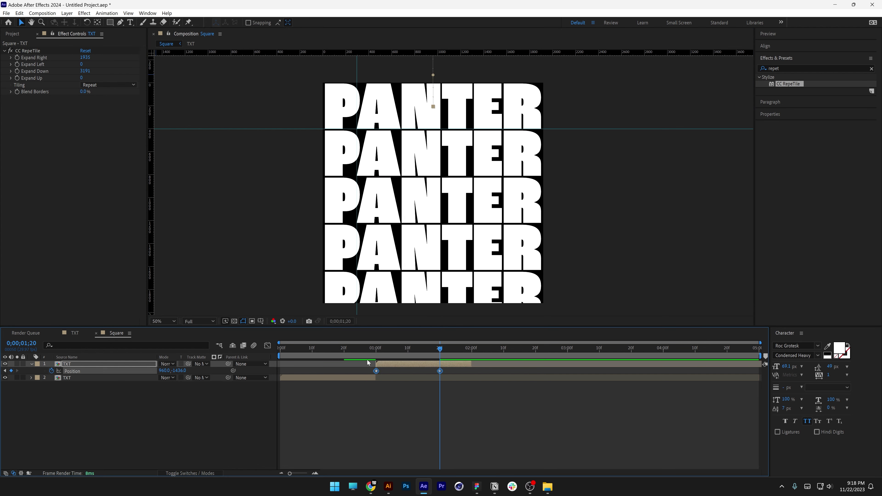
Step: Ease both Position keyframes with F9, end the work area at 2 seconds, and preview
key("F9")
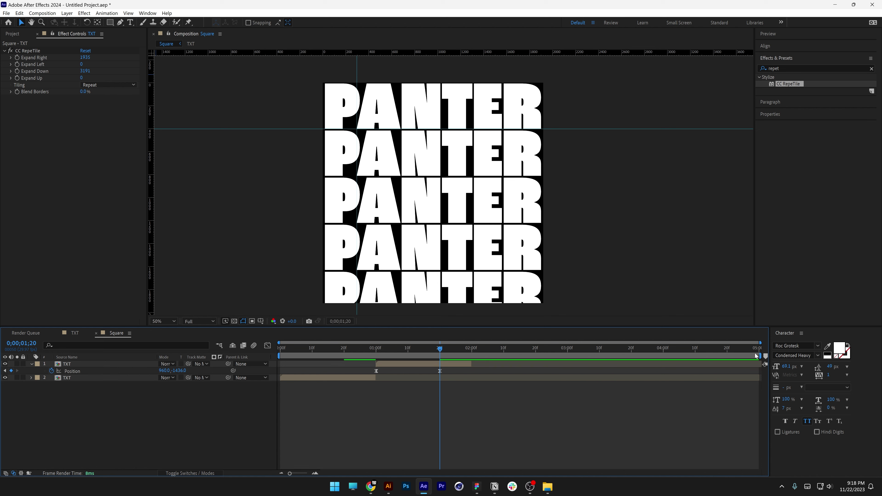
left_click_drag(761, 356, 474, 355)
key("space")
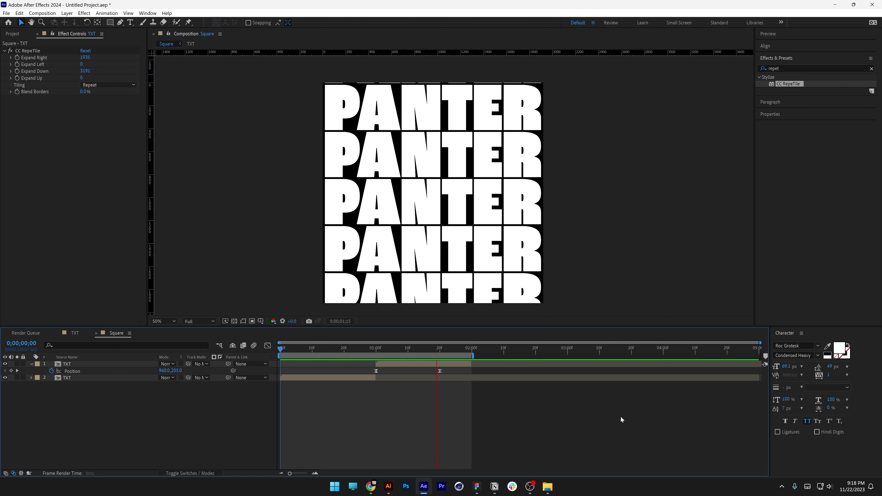
Step: Create a 1920 × 1920 composition named Perspective and nest the Square comp in it
left_click(9, 36)
right_click(54, 170)
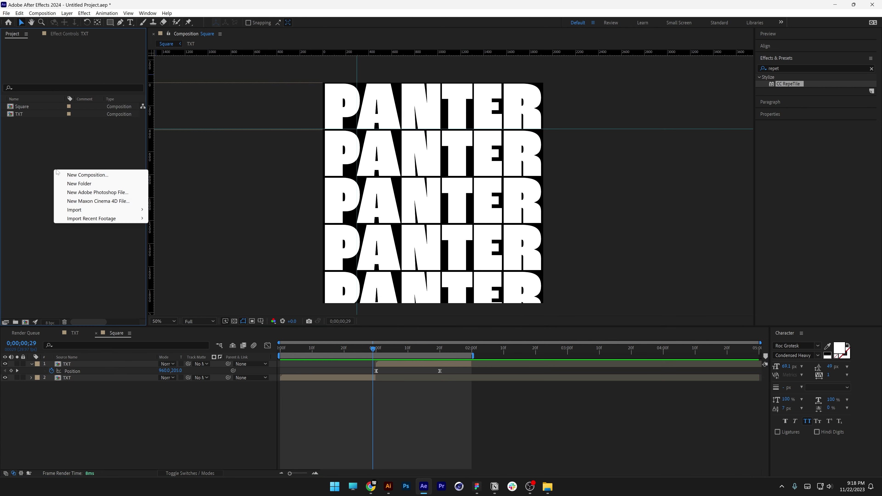
left_click(80, 175)
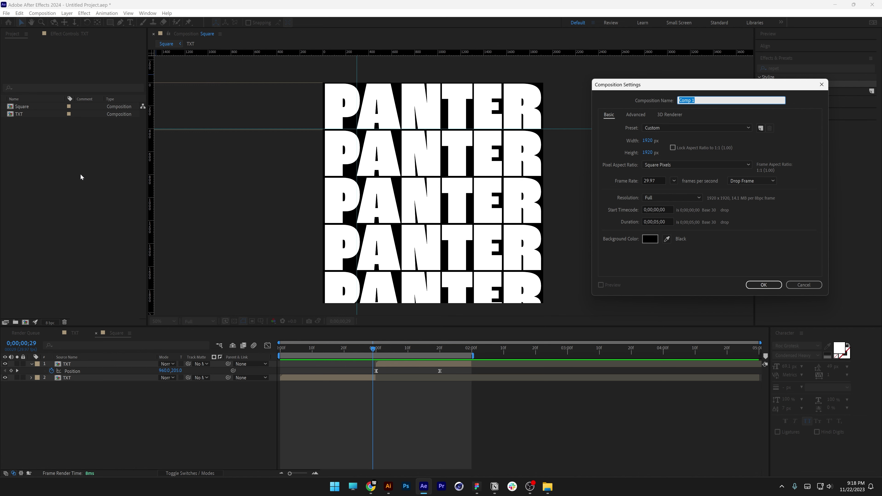
type("Perspective")
left_click(763, 284)
left_click_drag(26, 114, 110, 396)
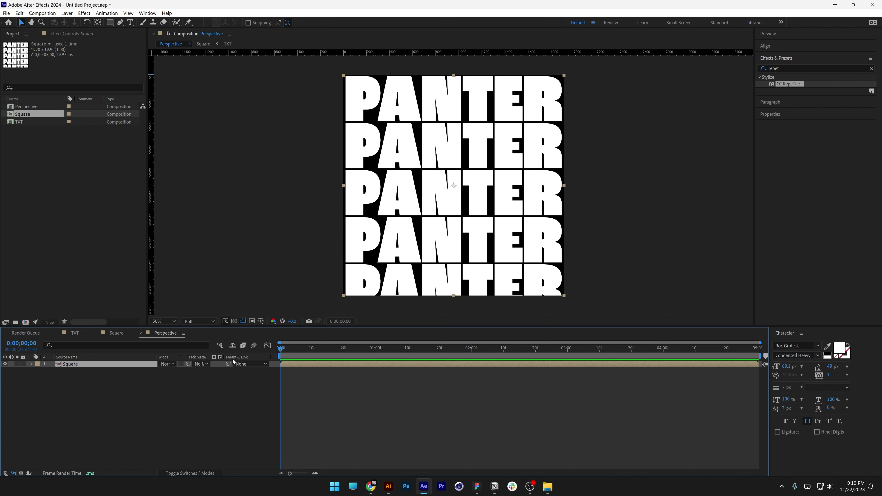
Step: Enable the 3D switch on the Square layer, keeping the Classic 3D renderer
left_click(187, 473)
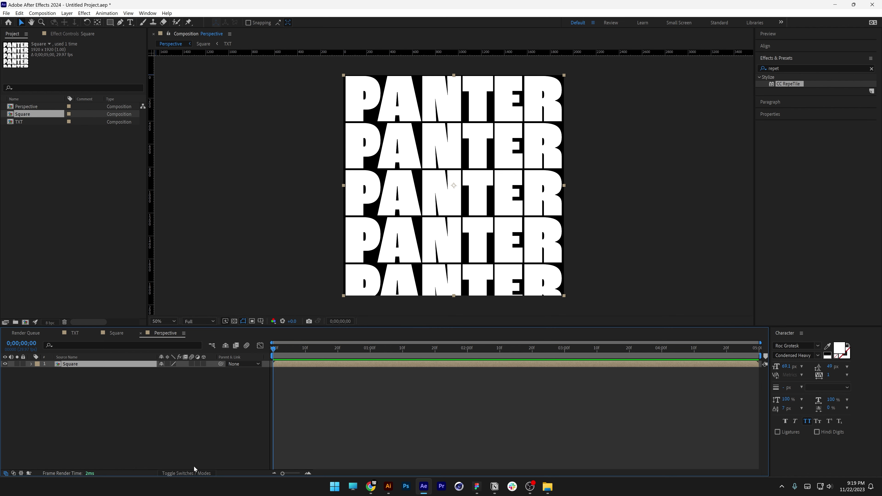
left_click(203, 364)
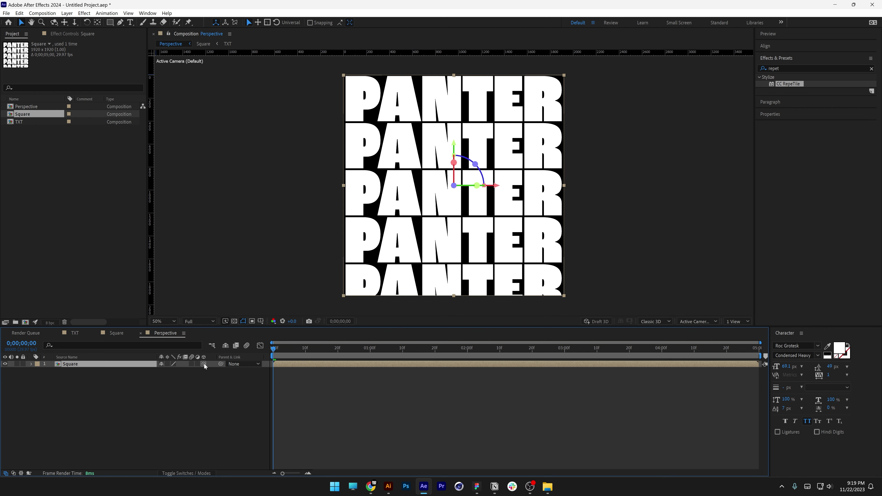
left_click(655, 321)
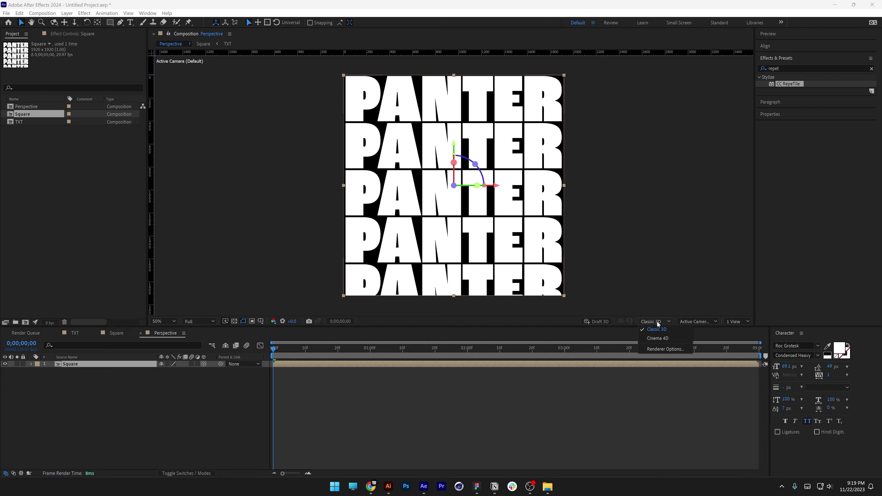
left_click(658, 329)
Step: Tilt the Square layer back to an X Rotation of -60°
left_click(31, 364)
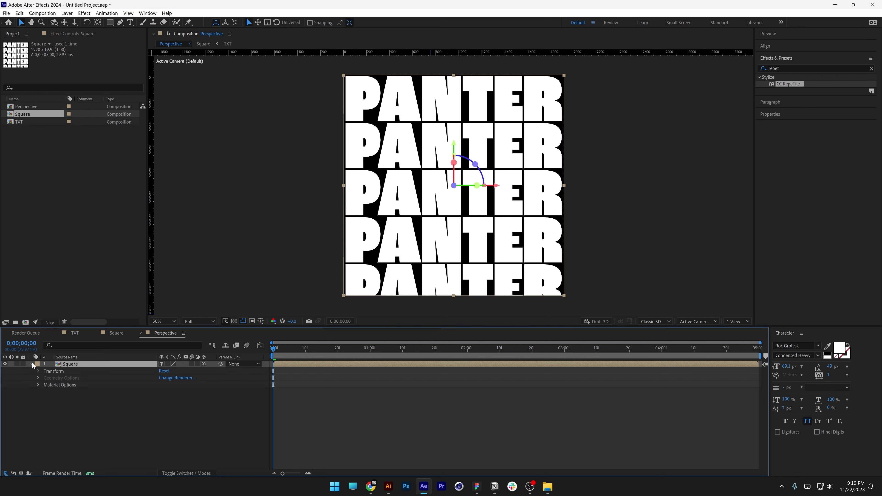
left_click(38, 372)
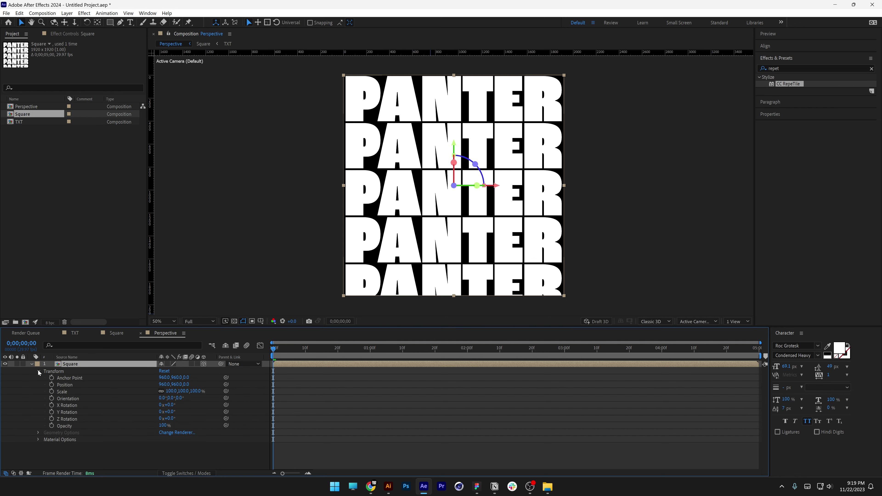
left_click(74, 407)
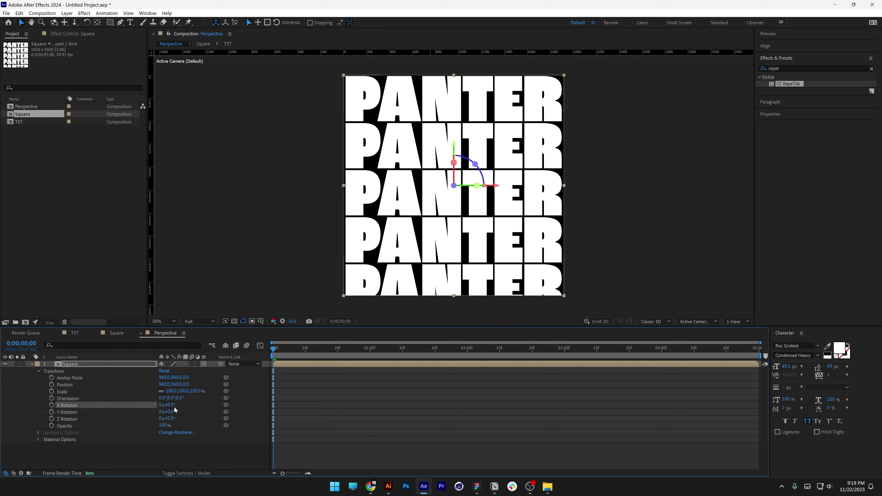
left_click_drag(170, 406, 145, 408)
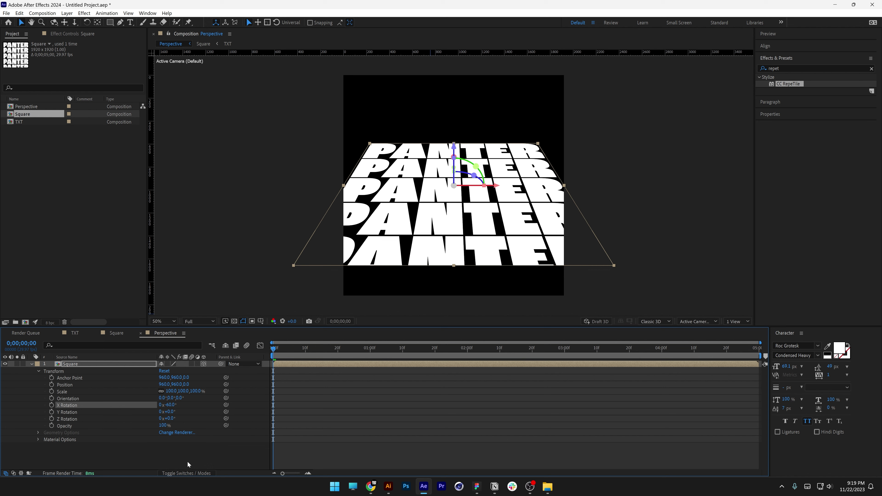
right_click(174, 457)
Step: Add Camera 1 with a 164 mm zoom to the Perspective composition
mouse_move(228, 365)
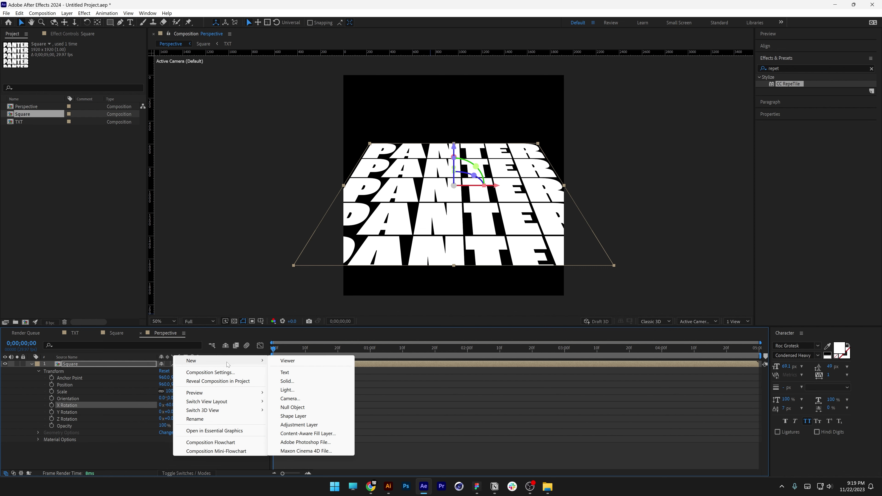
left_click(290, 398)
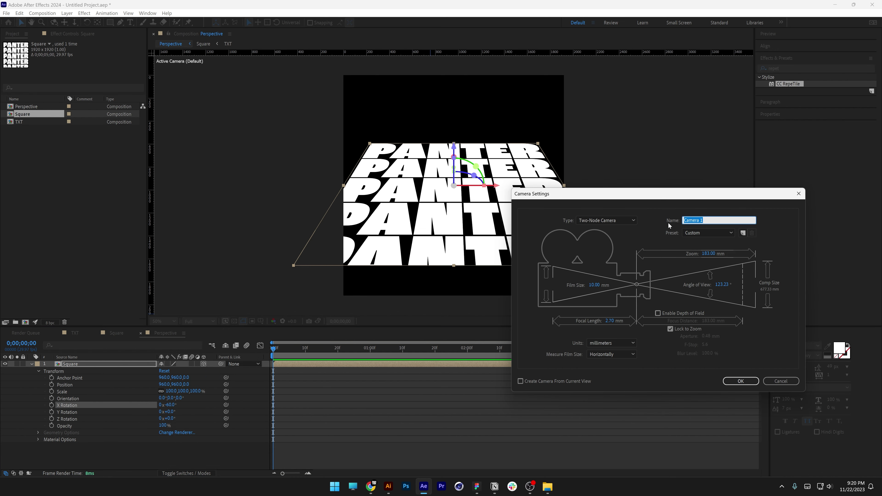
mouse_move(709, 253)
left_mouse_down()
mouse_move(720, 255)
mouse_move(712, 257)
left_mouse_up()
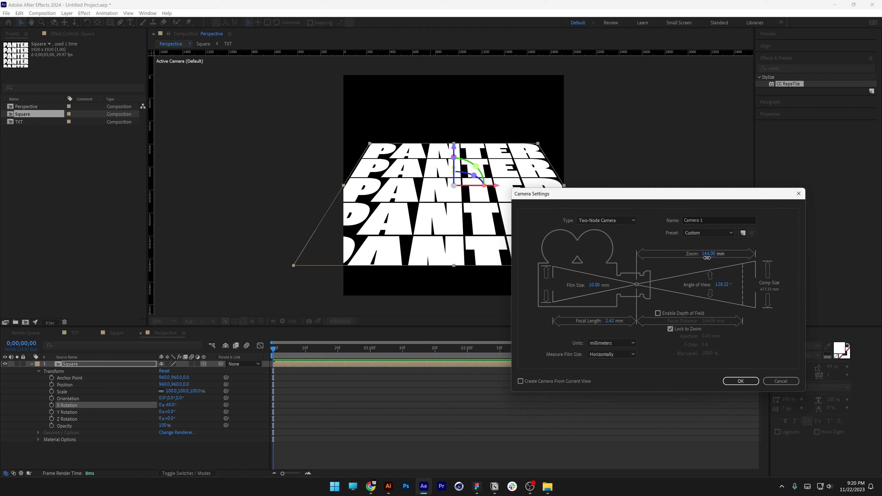
left_click(740, 381)
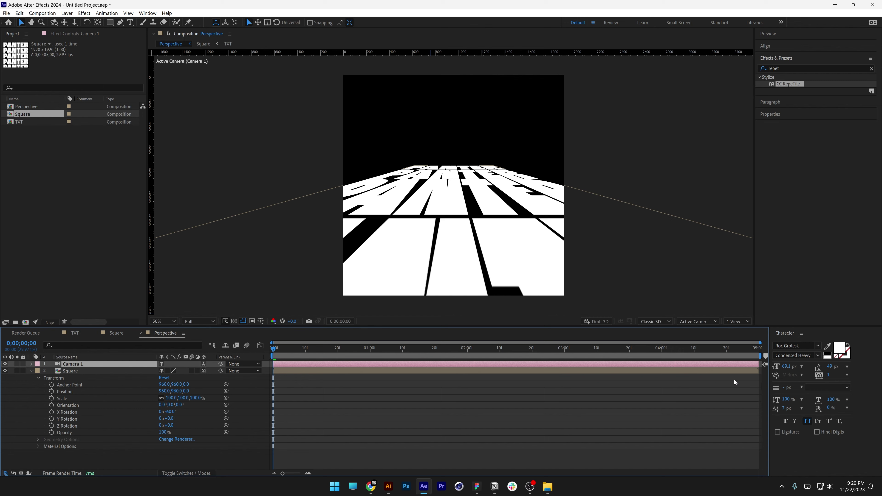
Step: Set Square to 36% scale, Position Y 1108 and X Rotation -82°, then deselect
left_click(66, 399)
left_click_drag(171, 398, 238, 388)
left_click(133, 393)
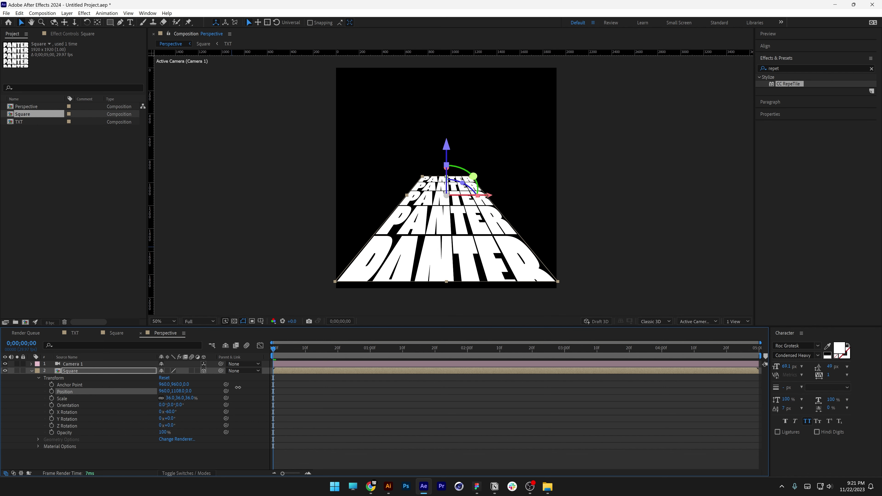
left_click_drag(169, 412, 165, 413)
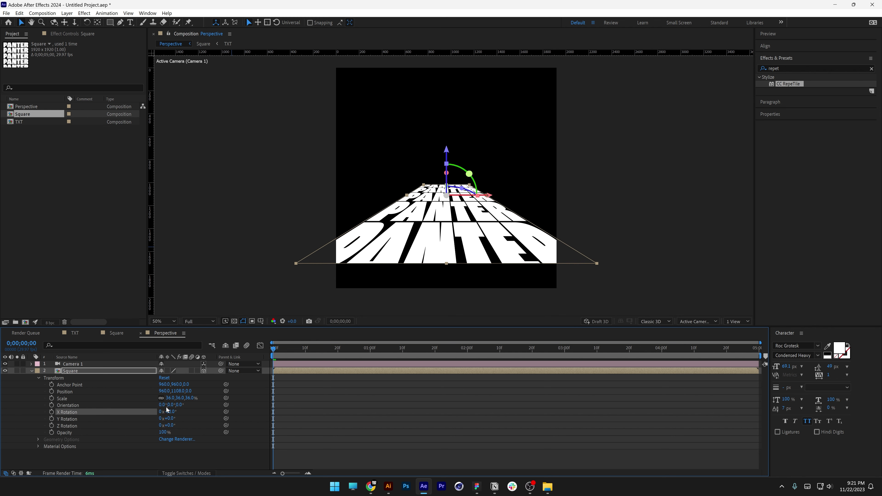
left_click(200, 462)
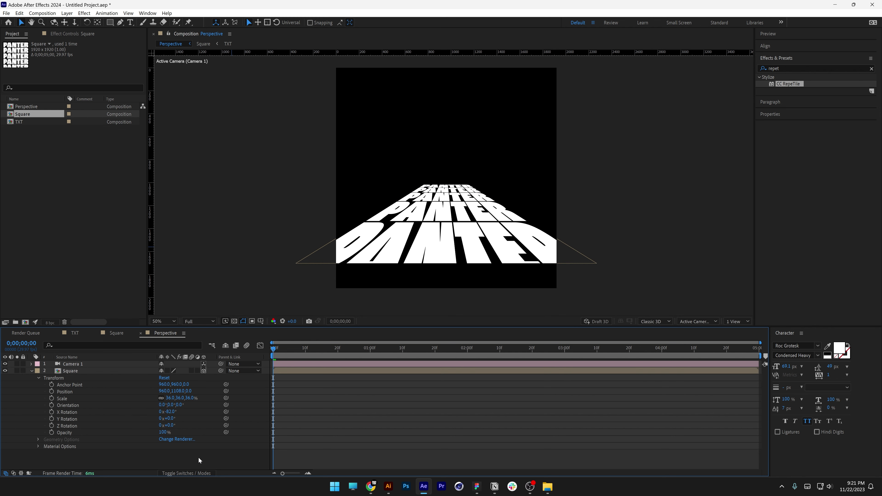
Step: Draw a blue-filled square above the PANTER text floor
left_click(110, 23)
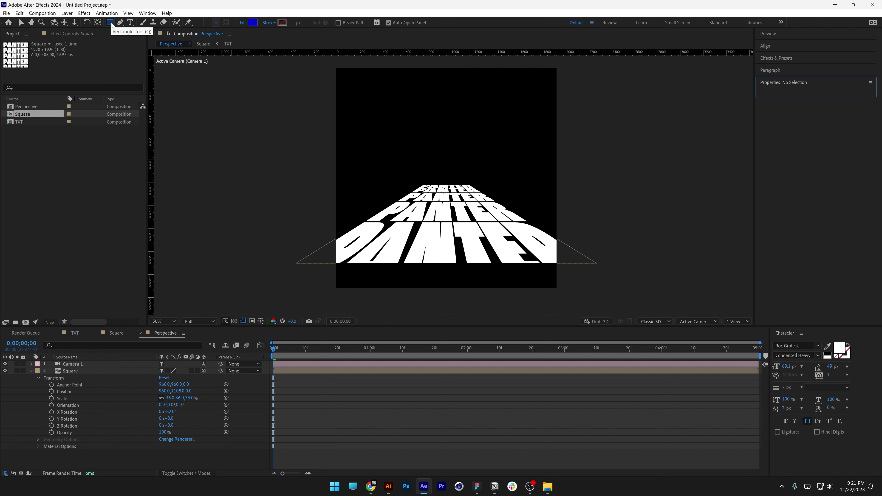
left_click(252, 22)
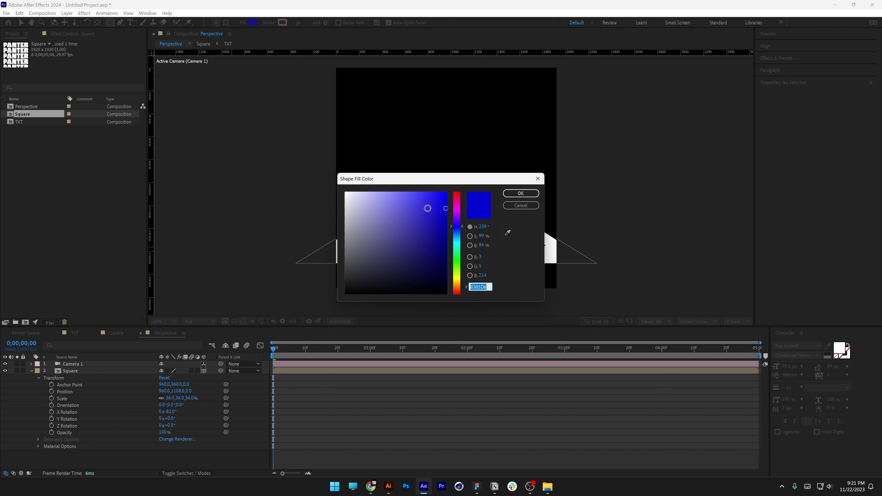
left_click(409, 206)
left_click(521, 193)
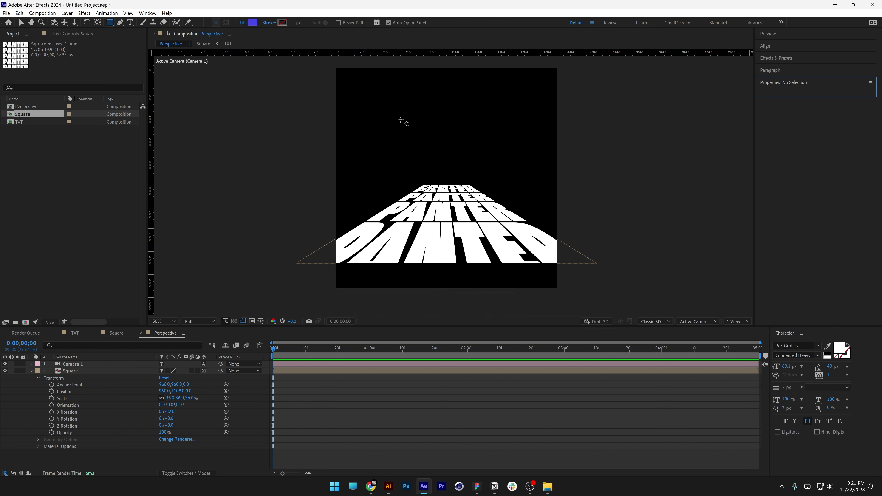
left_click_drag(401, 120, 474, 188)
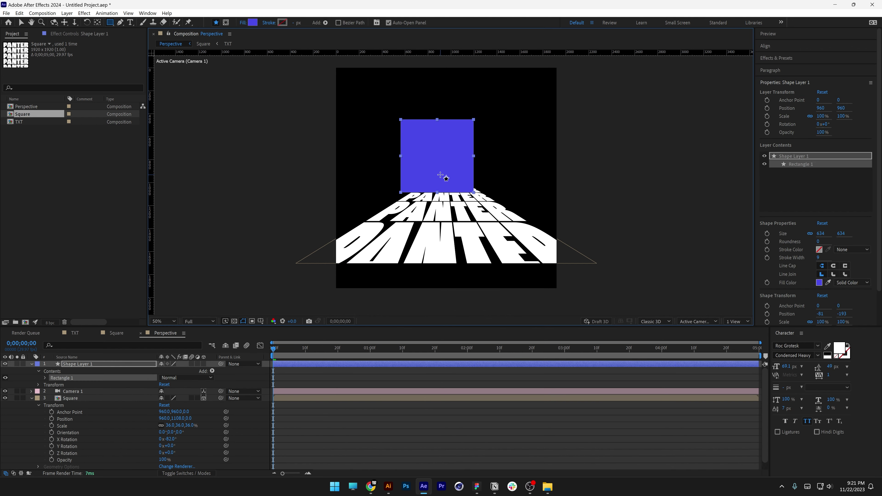
Step: Centre the blue square's anchor point and align it to the composition centre, with the view at 50%
scroll(451, 179, "up", 2)
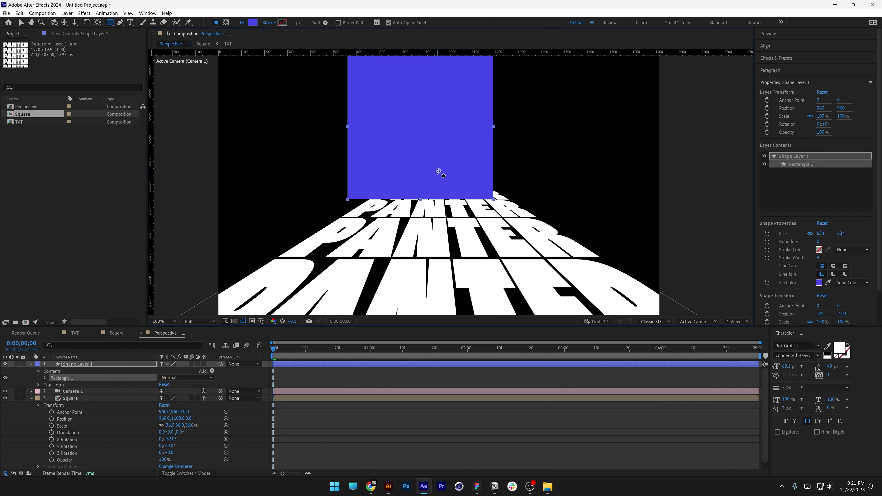
key("y")
key("ctrl+alt+Home")
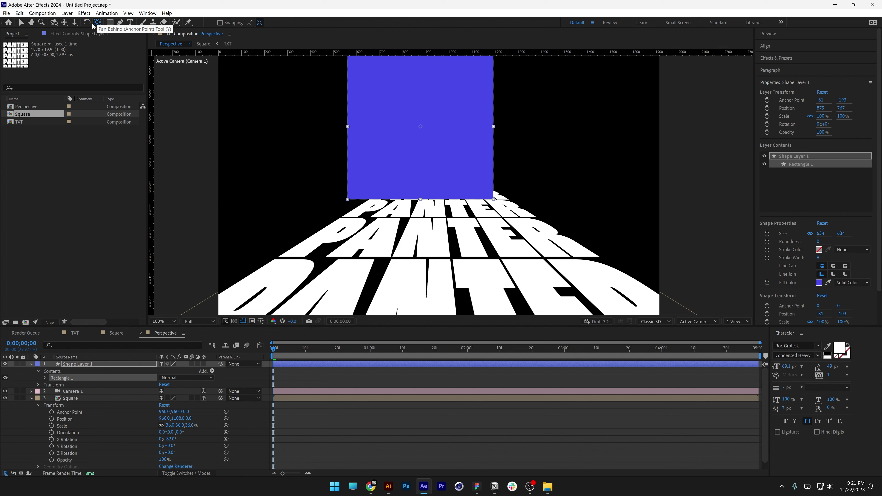
key("v")
key("comma")
left_click(776, 49)
left_click(777, 66)
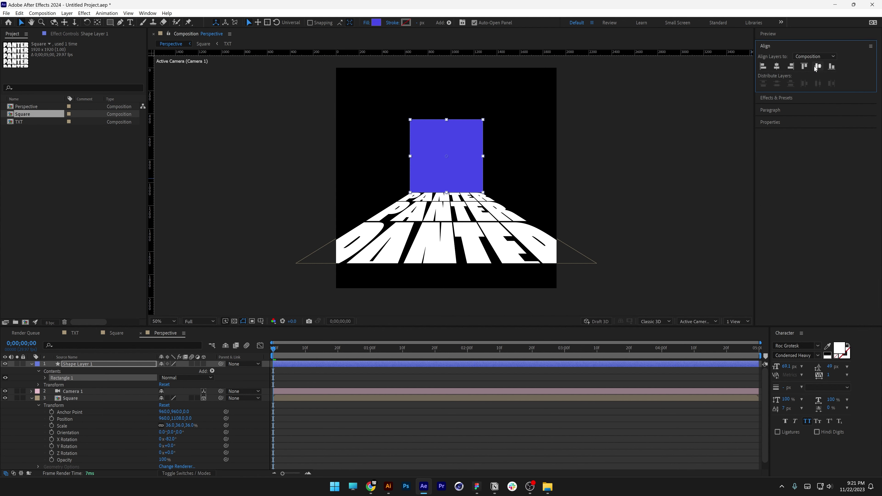
left_click(818, 66)
left_click_drag(463, 270, 457, 251)
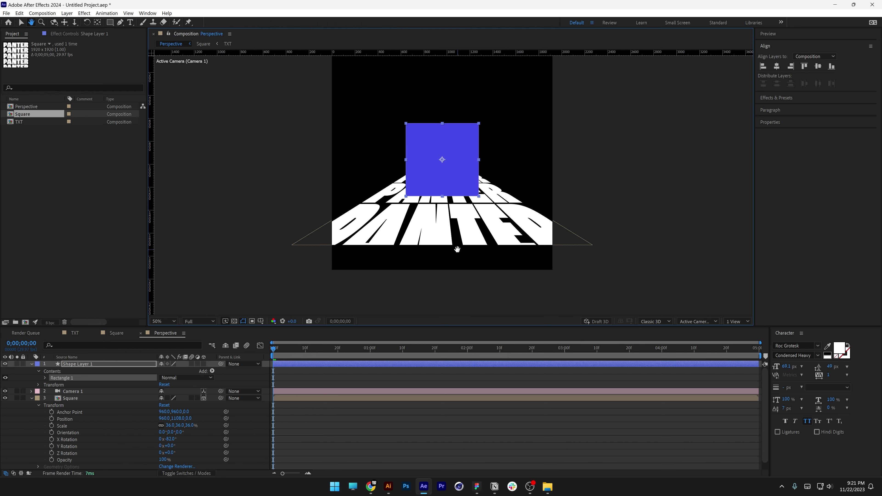
Step: Lower the Square text plane and tilt its X Rotation further back
left_click(455, 206)
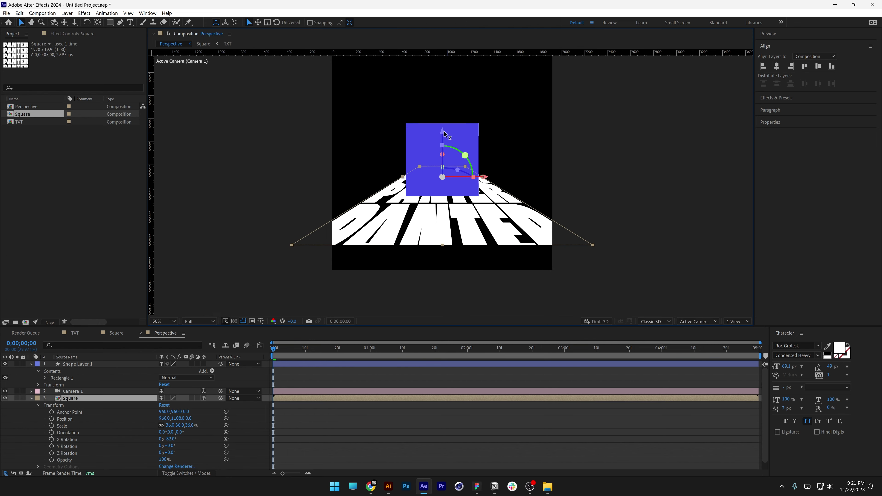
left_click(65, 419)
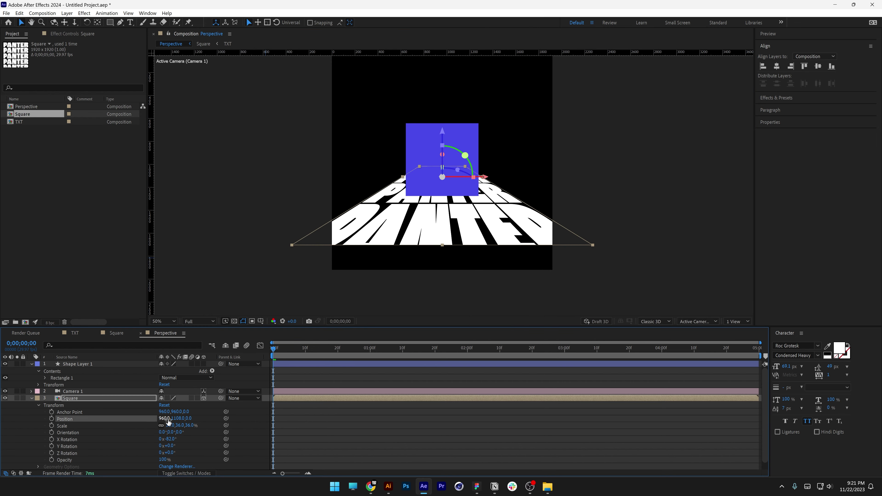
left_click_drag(179, 419, 203, 416)
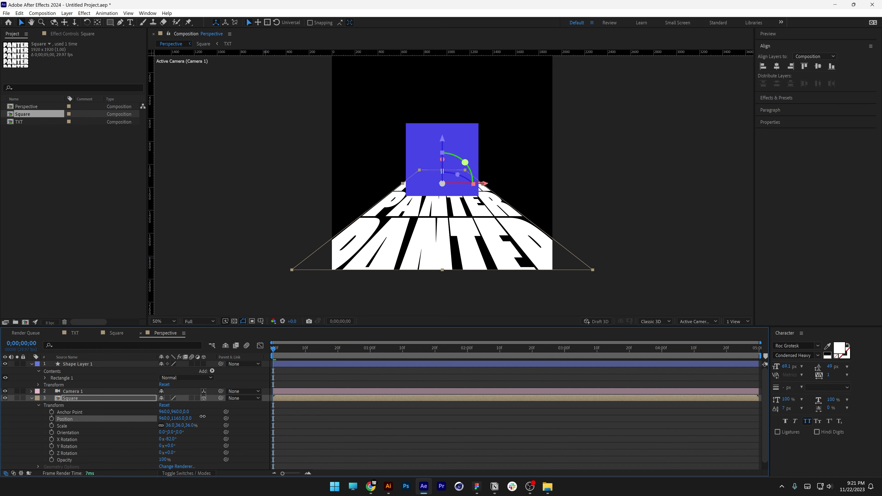
left_click(89, 440)
left_click_drag(167, 438, 208, 419)
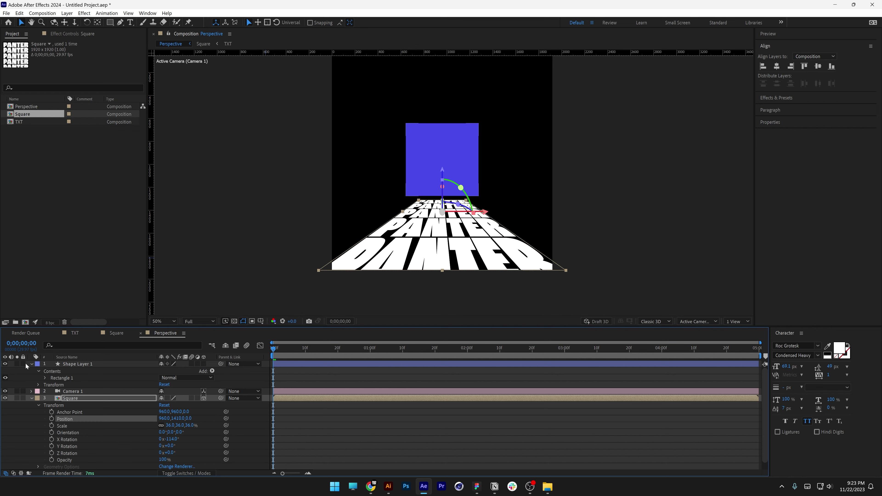
Step: Hide the blue square layer, end the work area at 2 seconds, and preview
left_click(5, 365)
left_click(673, 203)
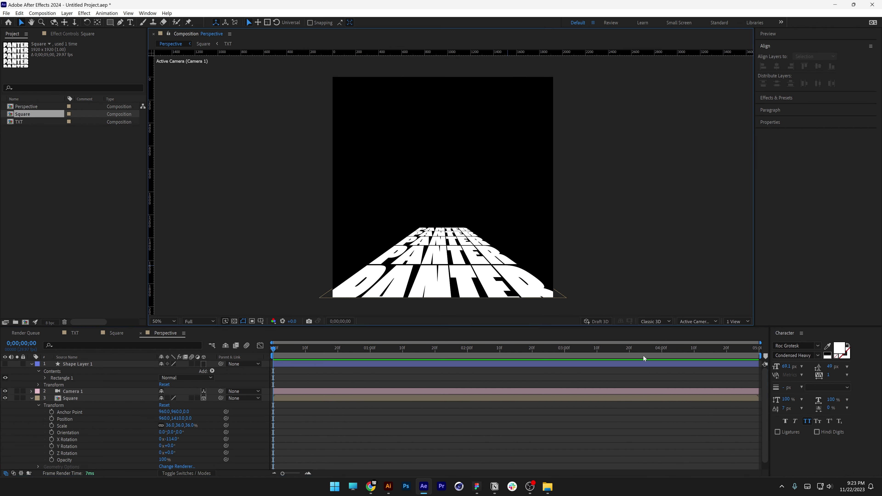
left_click_drag(761, 356, 470, 367)
key("space")
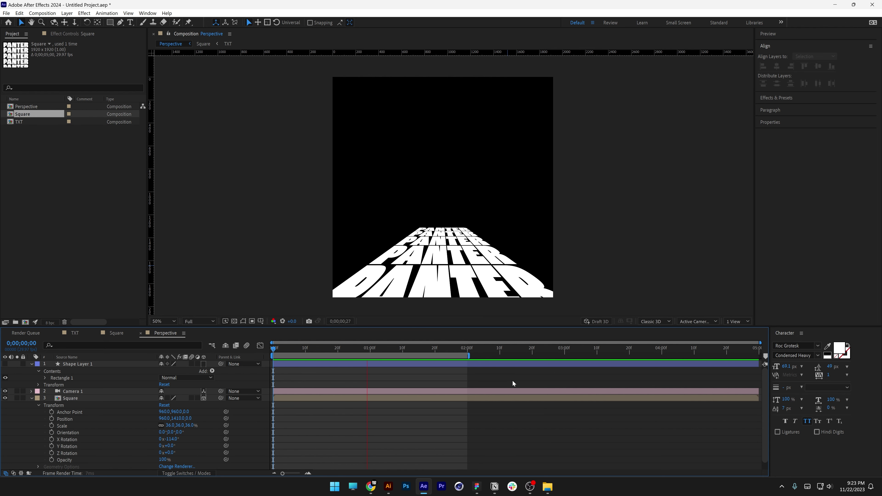
key("space")
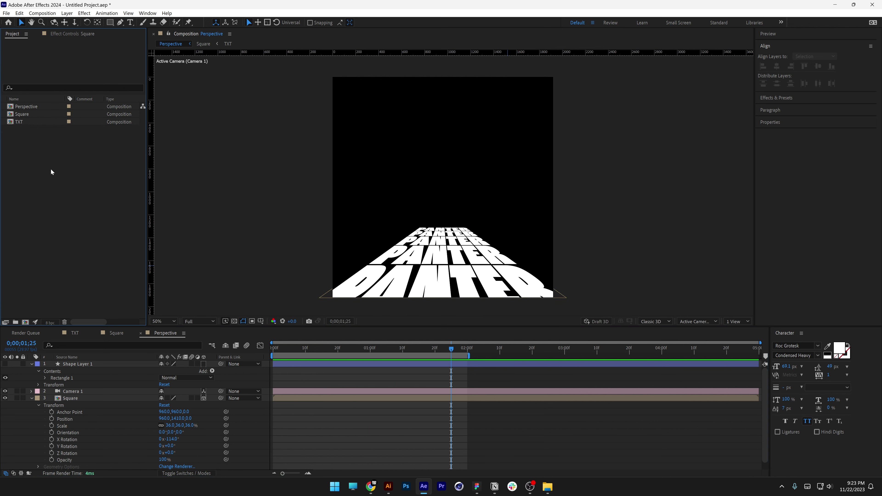
Step: Create a Final Comp composition holding four copies of the Perspective layer, all selected
right_click(51, 171)
left_click(104, 174)
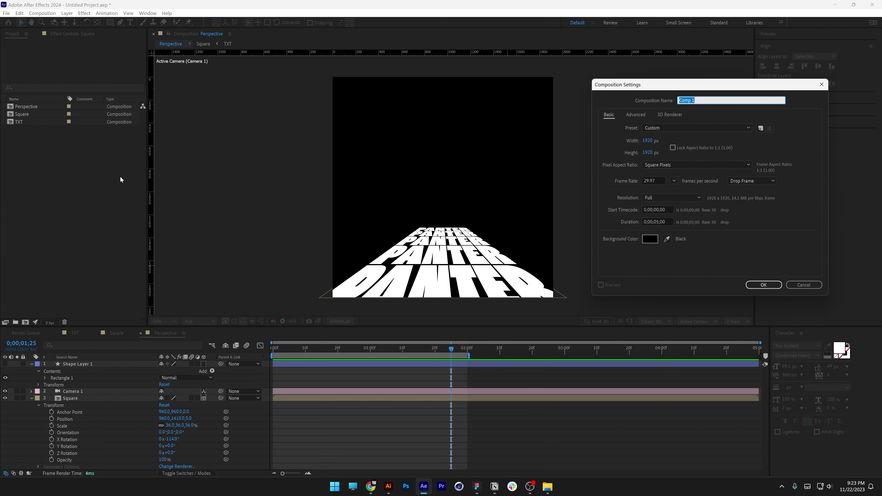
type("F")
left_click(763, 285)
left_click_drag(31, 113, 166, 409)
key("ctrl+d")
key("ctrl+d")
key("ctrl+d")
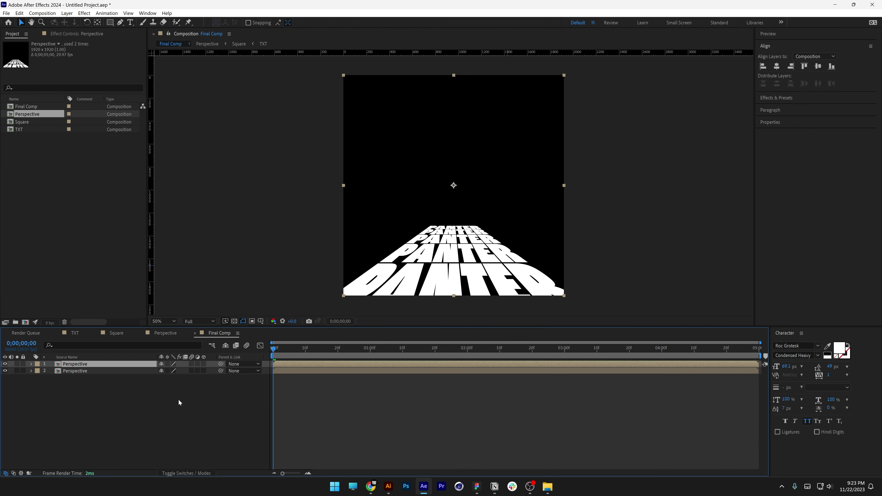
left_click_drag(156, 415, 66, 351)
Step: Rotate Perspective layers 1–3 to 90° together
left_click(150, 421)
left_click(86, 378)
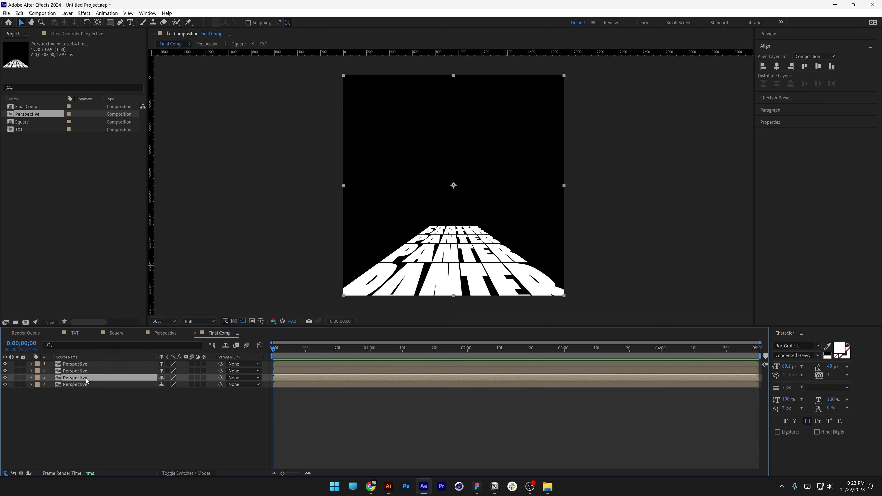
left_click(85, 365, "shift")
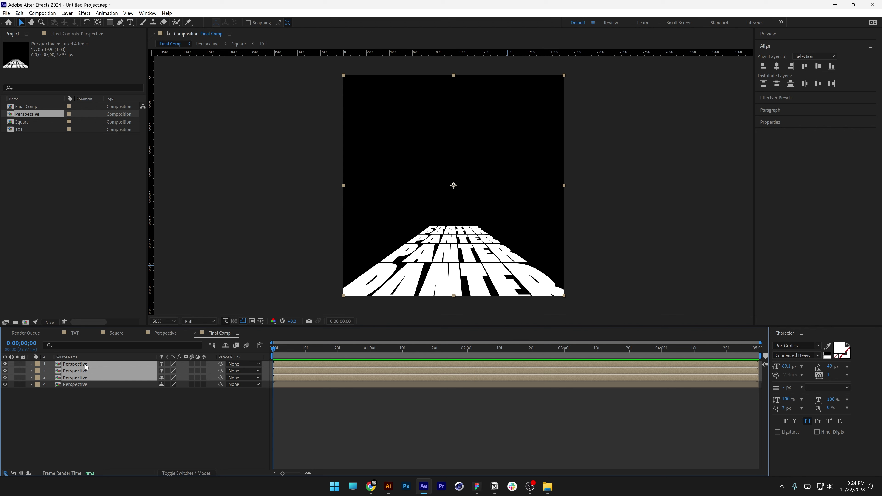
key("r")
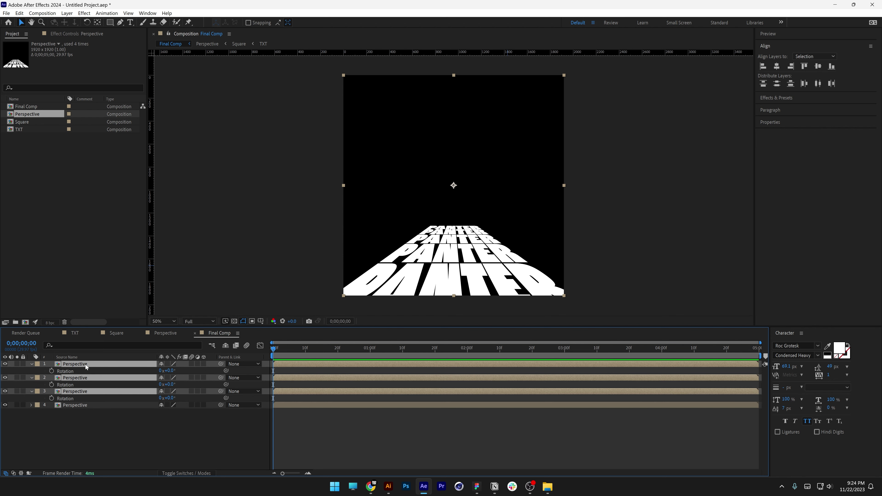
left_click(170, 371)
type("90")
key("Return")
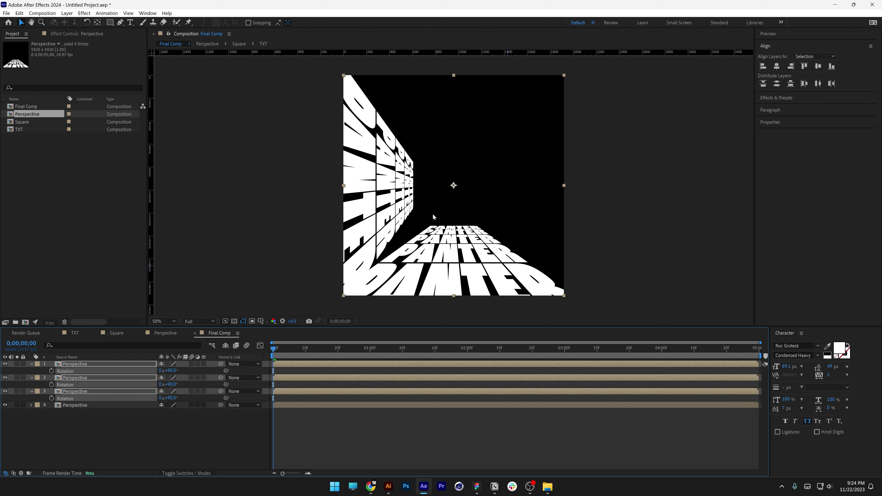
Step: Rotate layer 2 to 180° (+90) and layer 1 to 270° (180+90)
key("ctrl+shift+a")
left_click(84, 377)
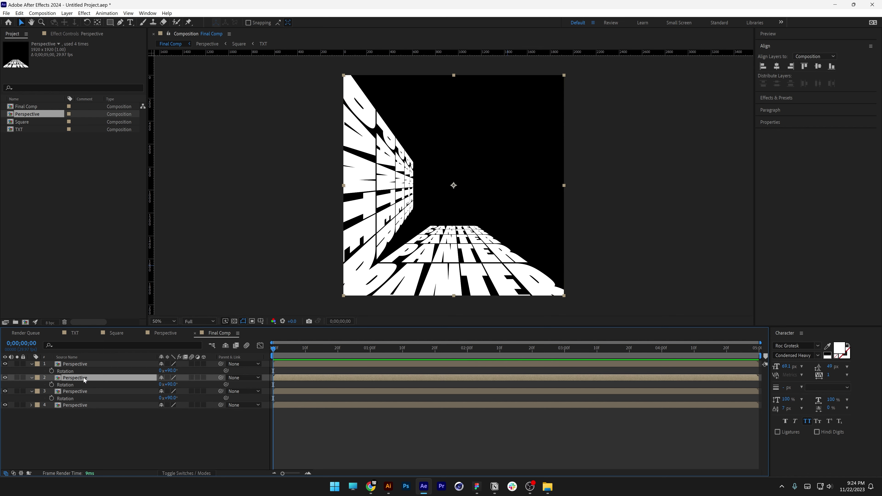
left_click(175, 385)
type("+90")
key("Return")
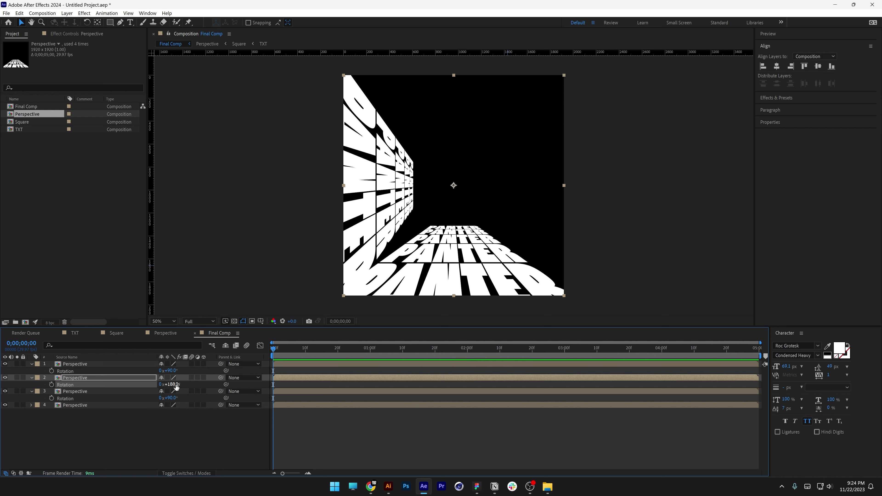
left_click(175, 371)
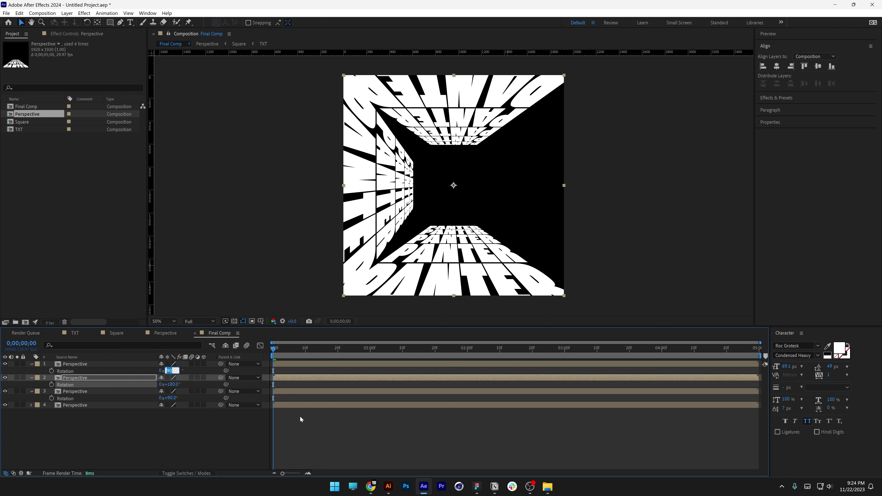
type("180+90")
key("Return")
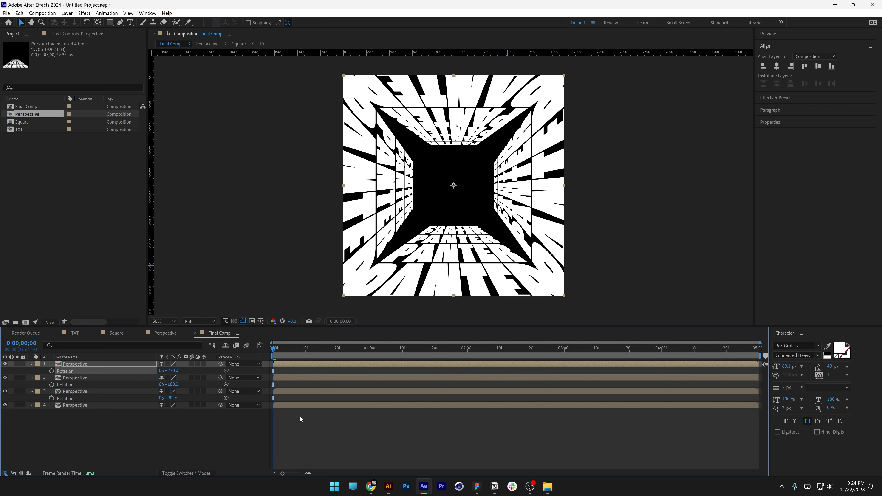
Step: Switch back and forth between the Perspective and Final Comp timelines
left_click(170, 334)
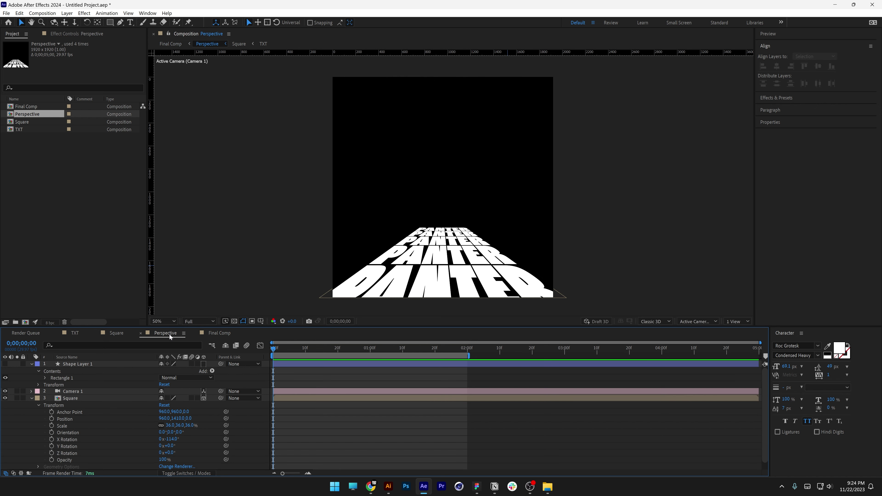
left_click(216, 333)
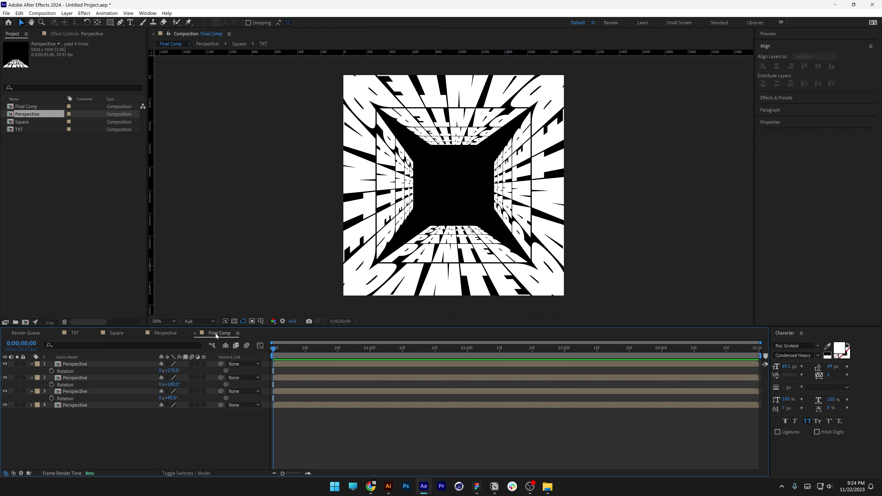
left_click(167, 332)
left_click(227, 335)
Step: Add a second viewer and show Perspective in the left one beside Final Comp
right_click(230, 170)
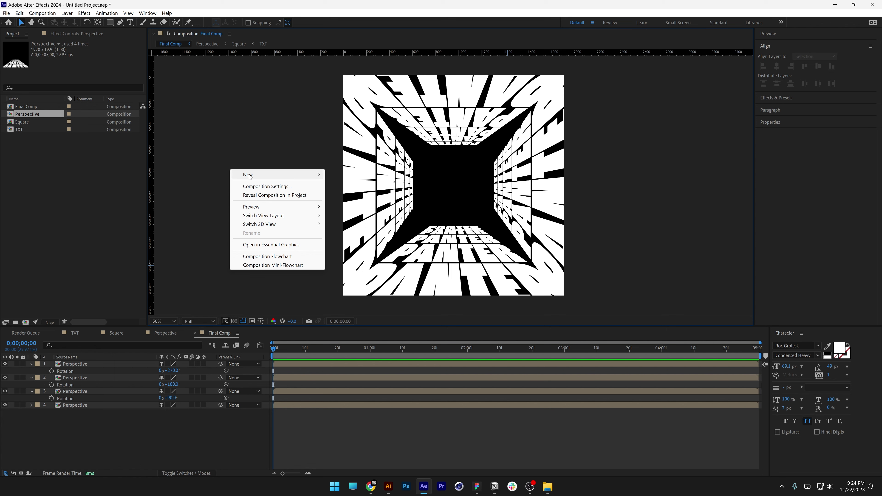
mouse_move(250, 175)
left_click(354, 176)
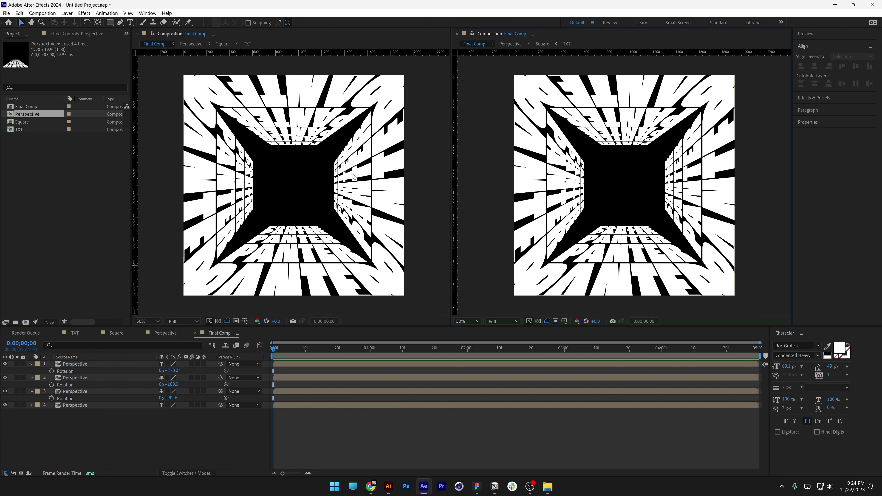
left_click(423, 180)
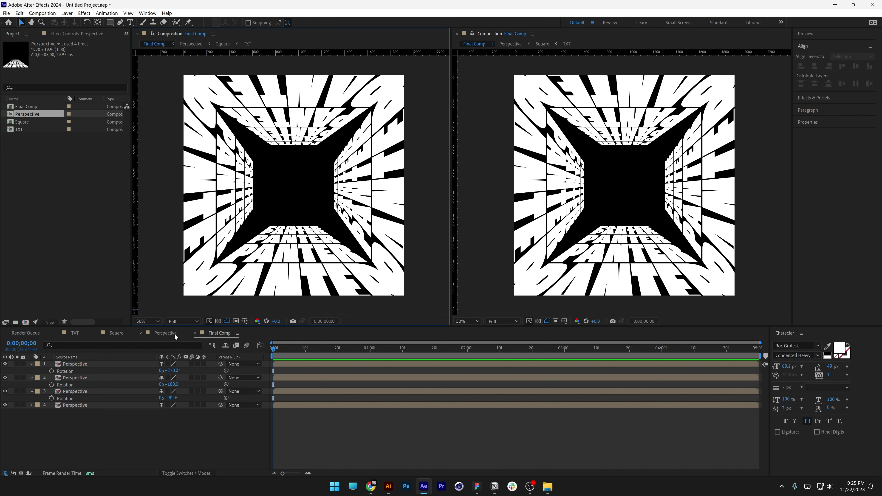
left_click(166, 333)
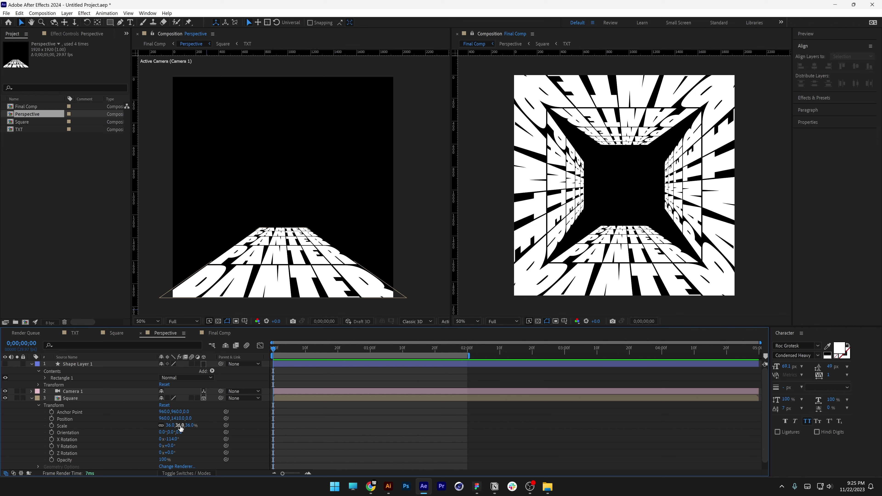
Step: Retilt the Square floor to about -94° and raise it, then preview the Final Comp tunnel
left_click(177, 420)
left_click_drag(178, 420, 144, 420)
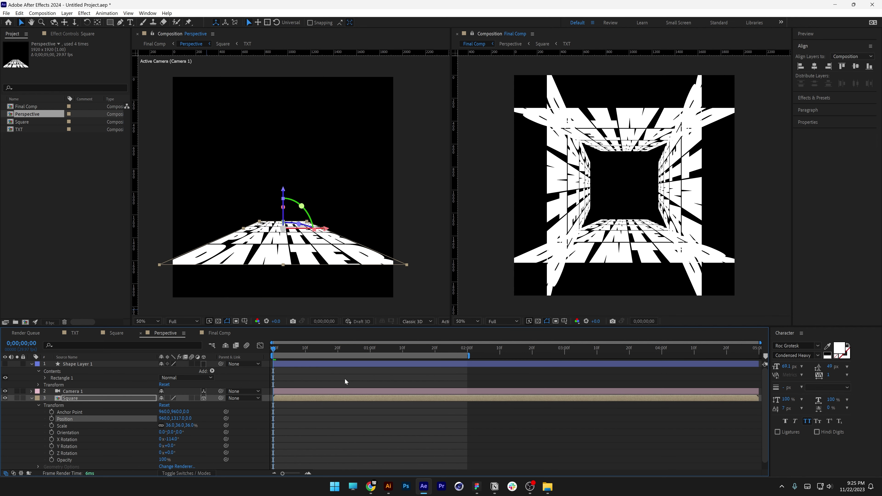
key("ctrl+z")
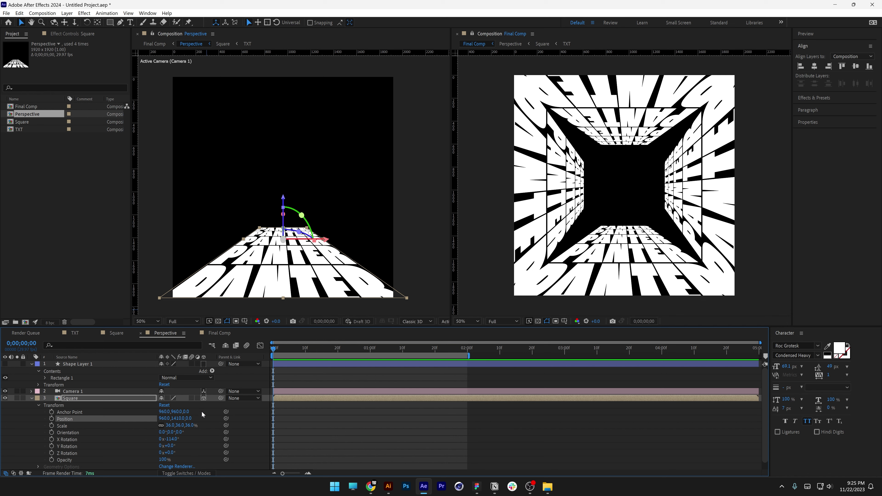
left_click(105, 440)
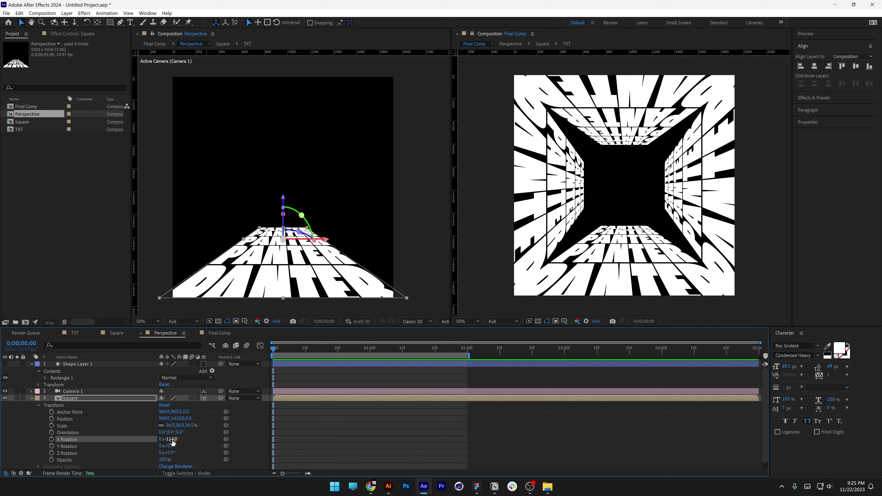
left_click_drag(172, 440, 178, 442)
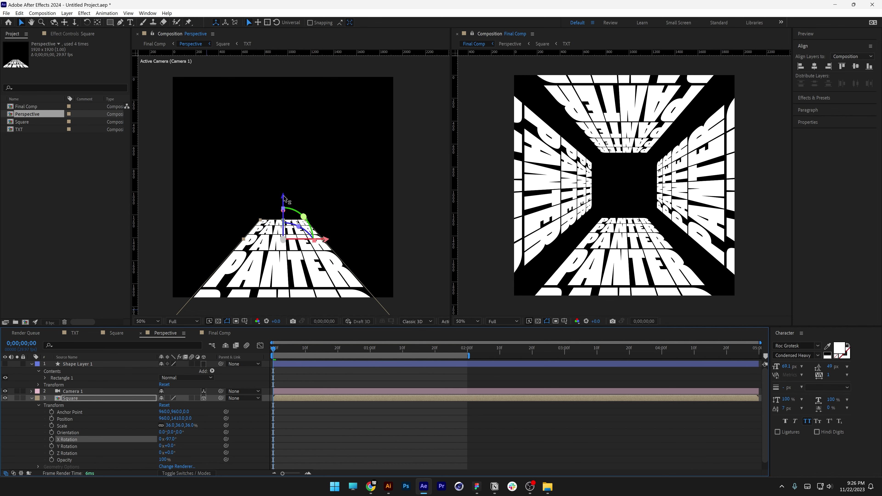
left_click_drag(288, 200, 284, 188)
left_click_drag(173, 440, 174, 422)
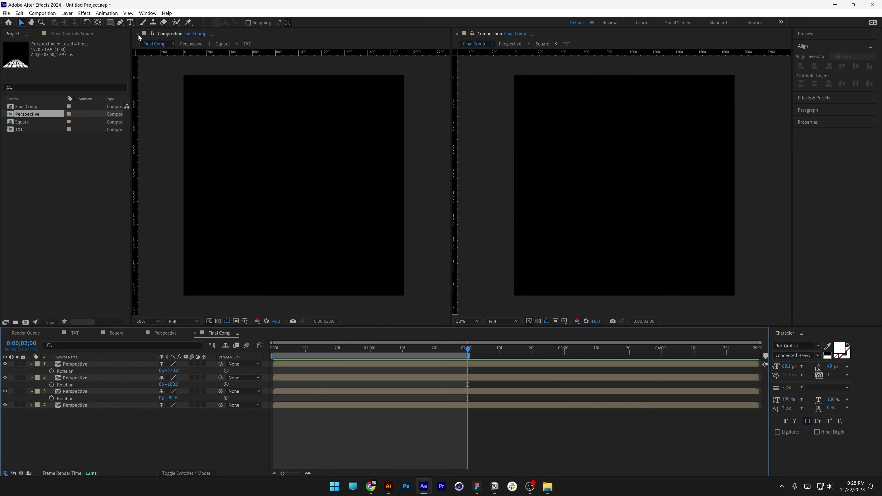
left_click(137, 33)
key("space")
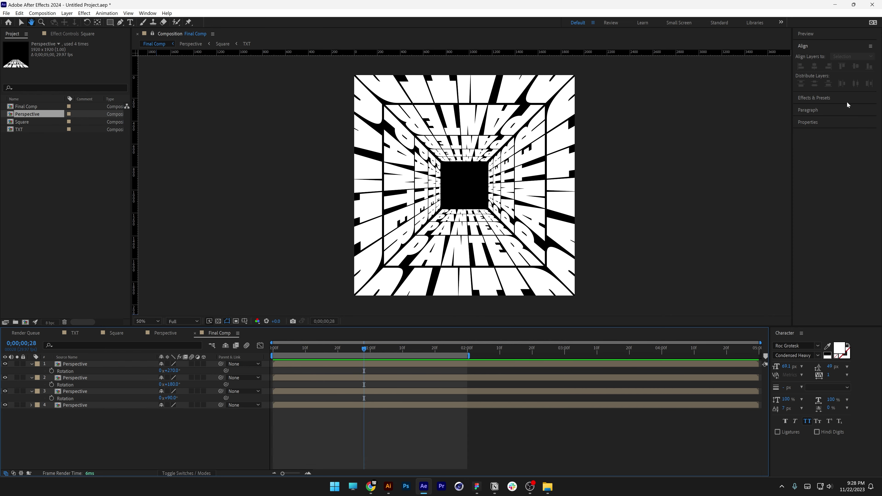
Step: Apply Colorama to layer 1 Perspective with Phase Shift about 87°, tinting its wall lime green
left_click(814, 98)
left_click(826, 68)
type("coloram")
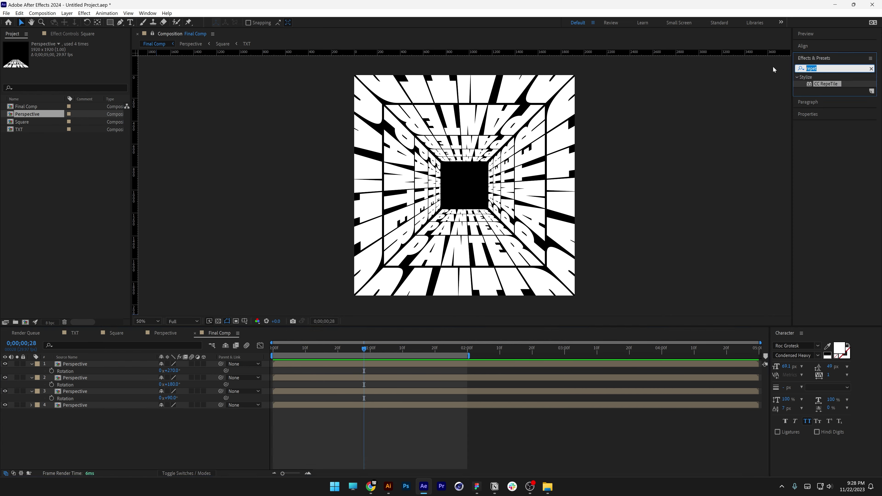
left_click_drag(824, 84, 84, 364)
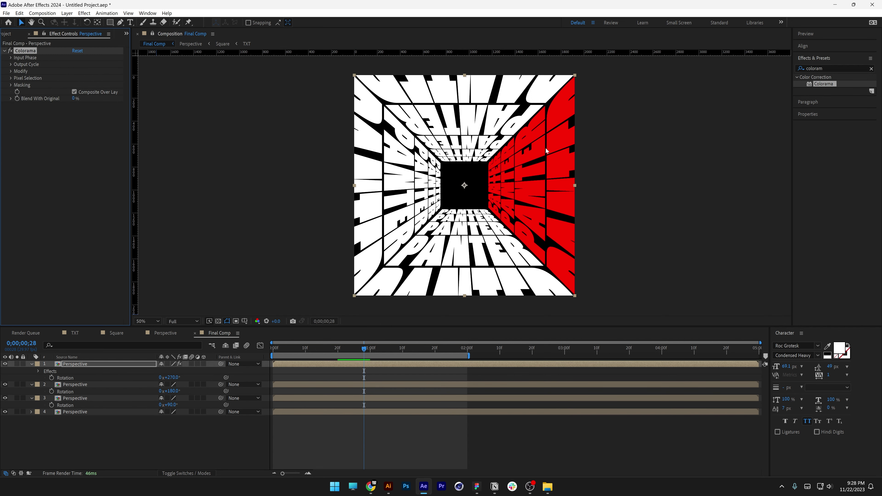
left_click(11, 58)
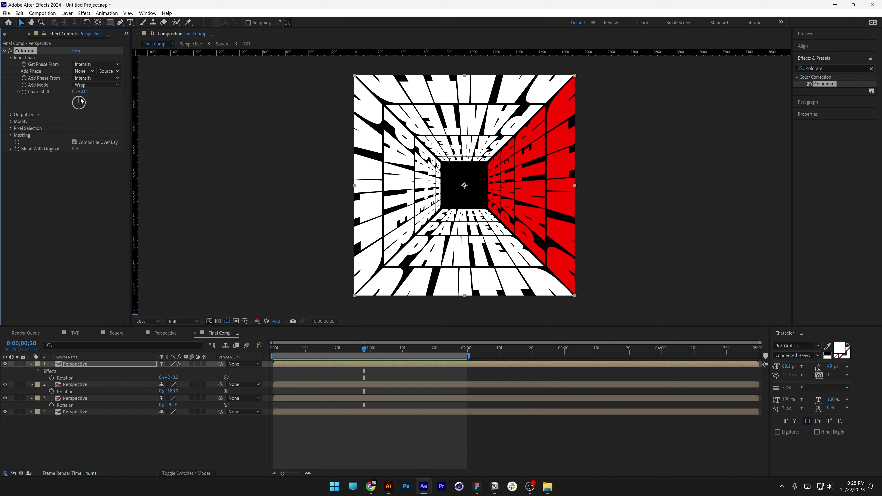
left_click_drag(80, 101, 84, 105)
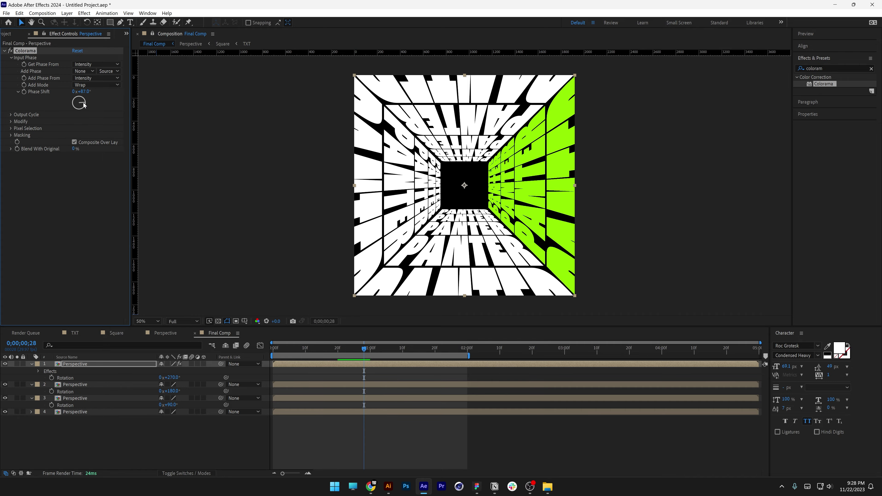